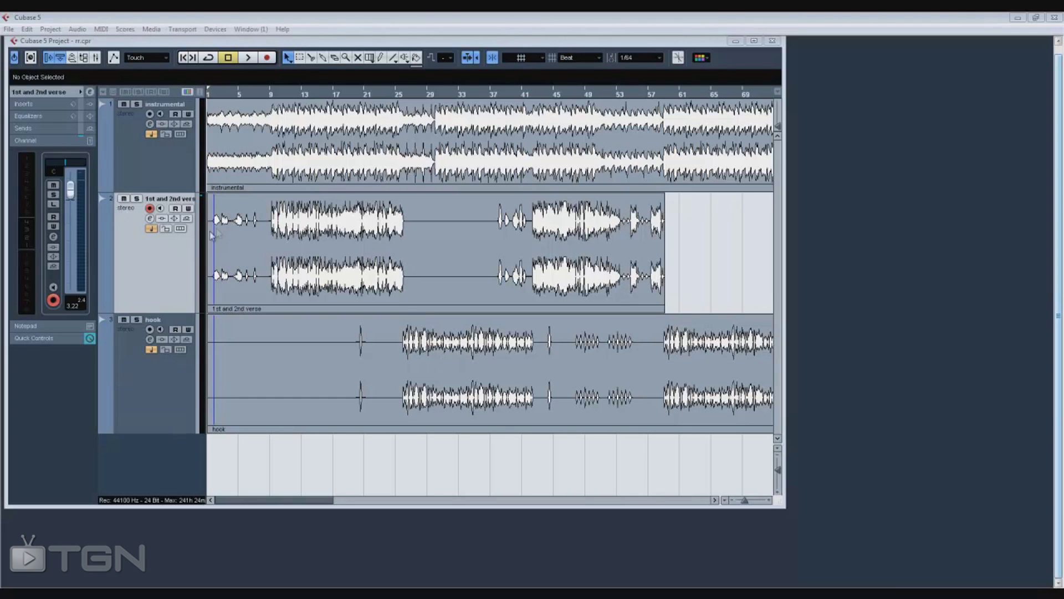
Show the Transport Panel beneath the project window using F2.
key(F2)
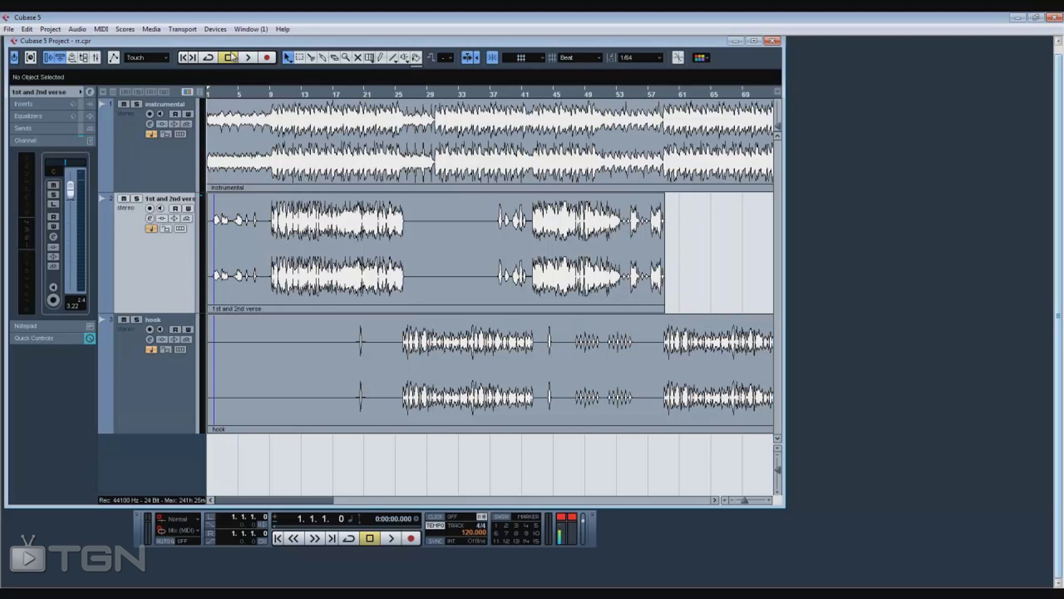
Switch the VST Audio System's ASIO driver to M-Audio USB ASIO and close Device Setup.
click(222, 30)
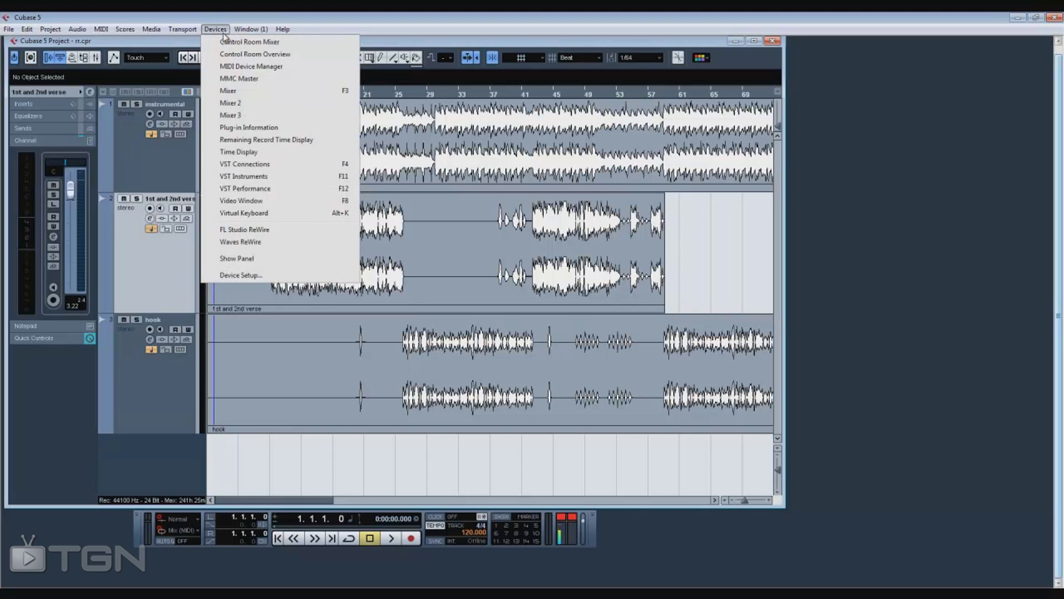
click(244, 275)
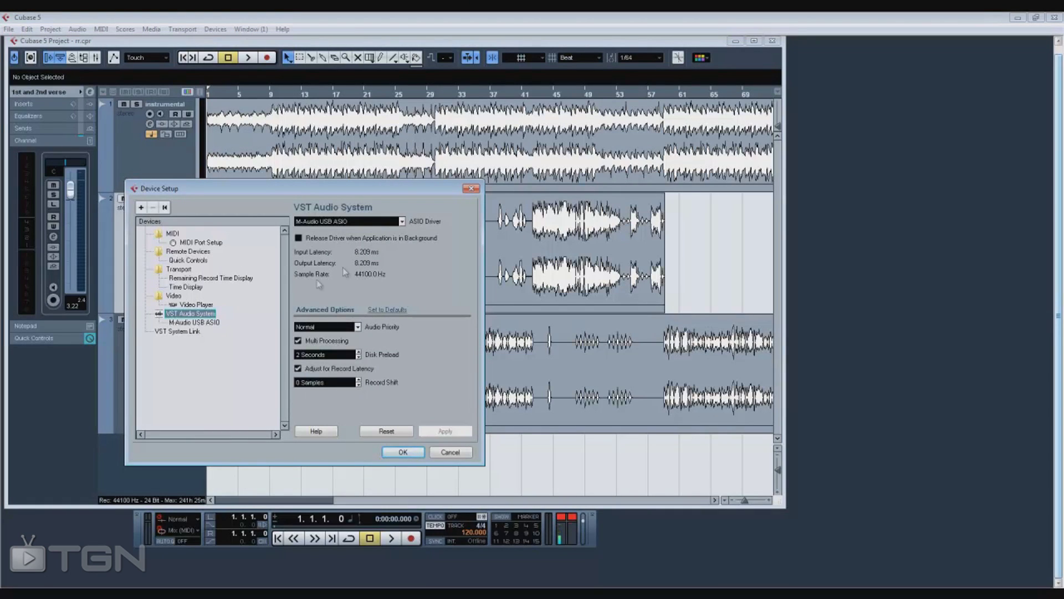
click(401, 221)
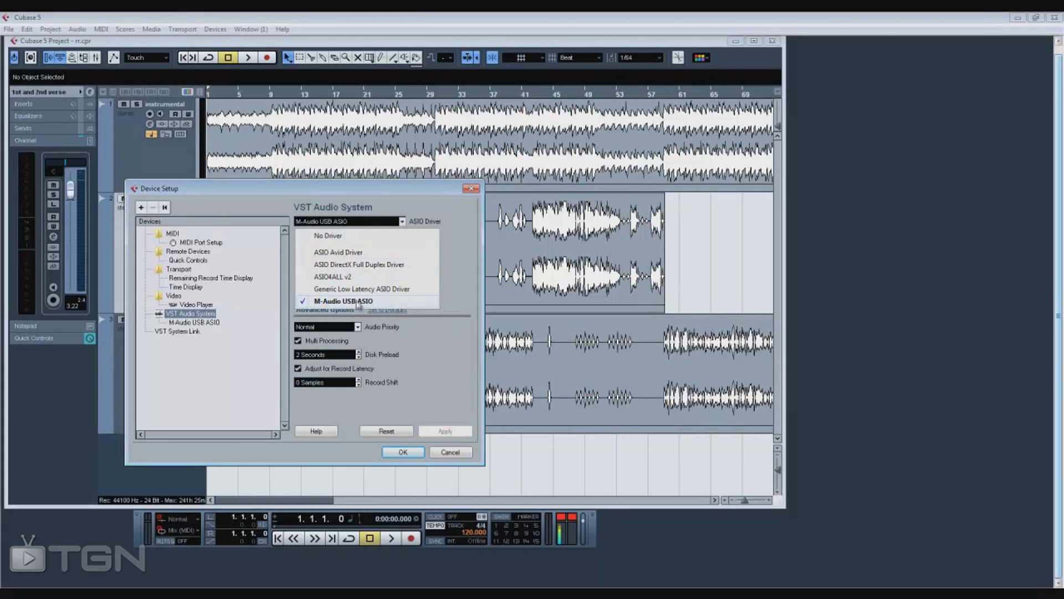
click(396, 302)
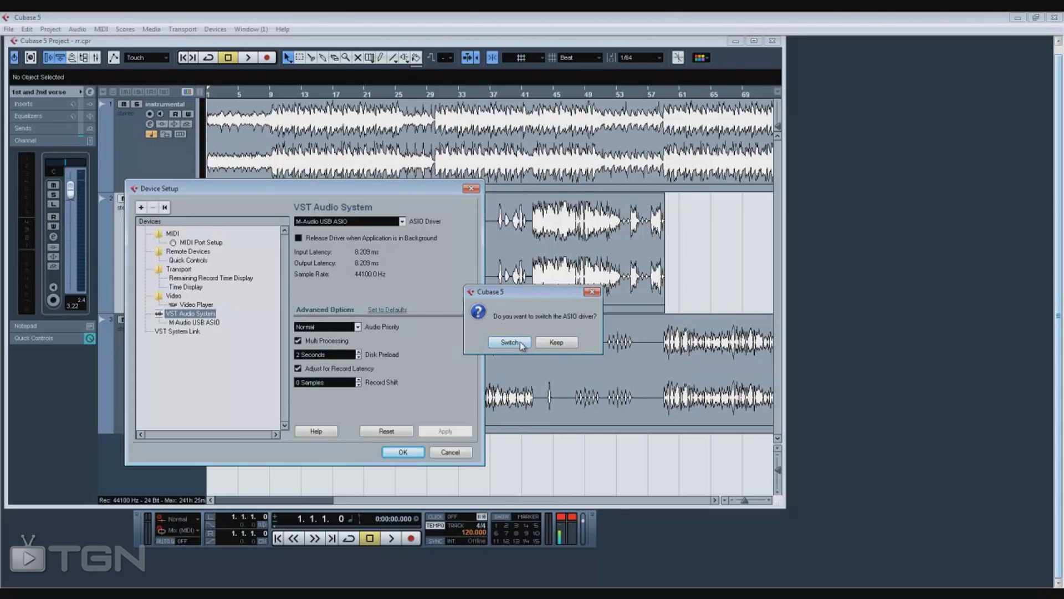
click(508, 342)
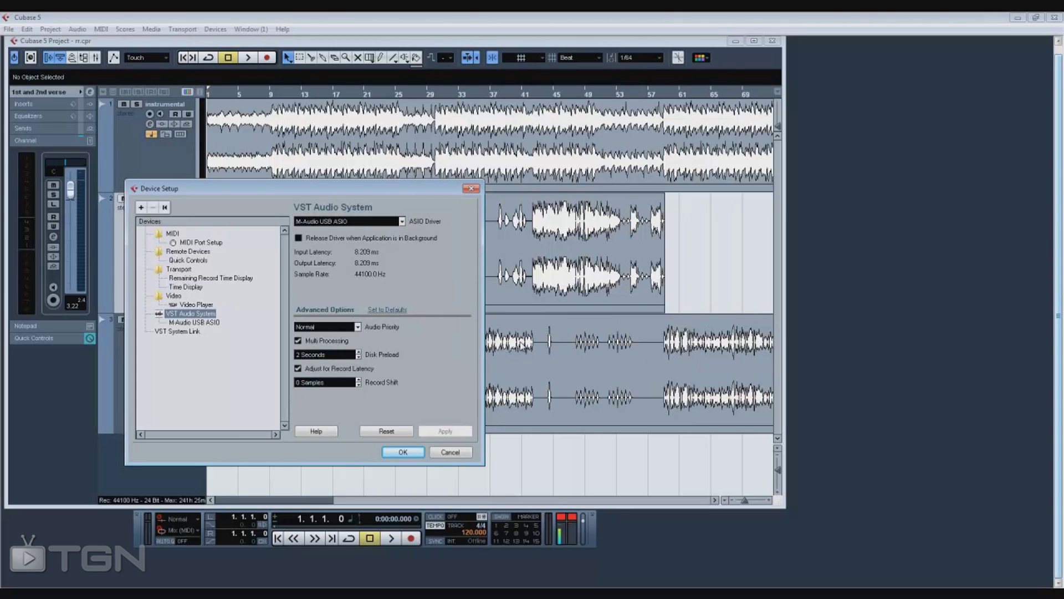
click(408, 452)
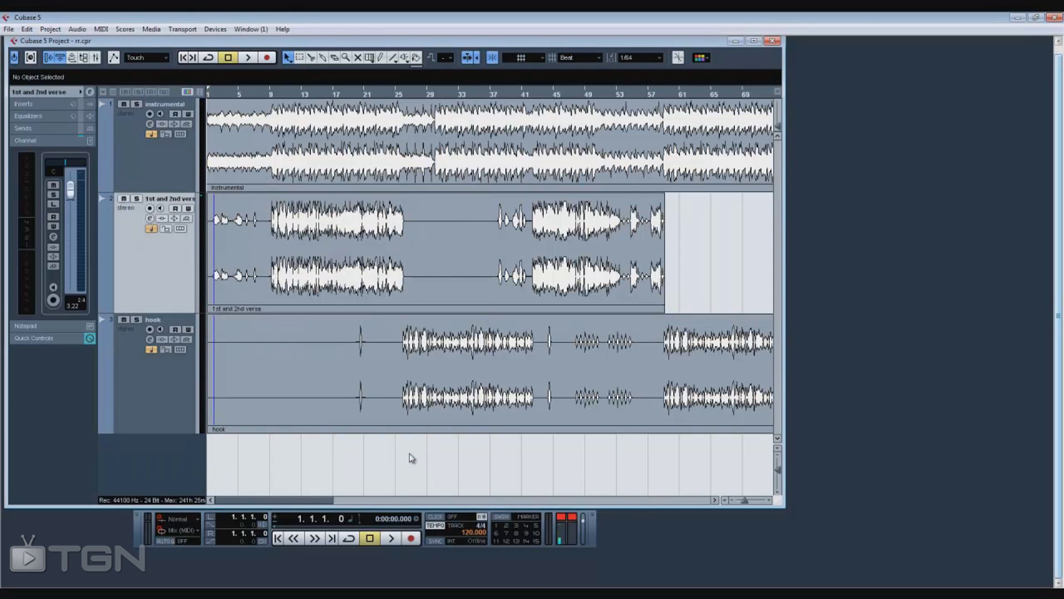
click(215, 31)
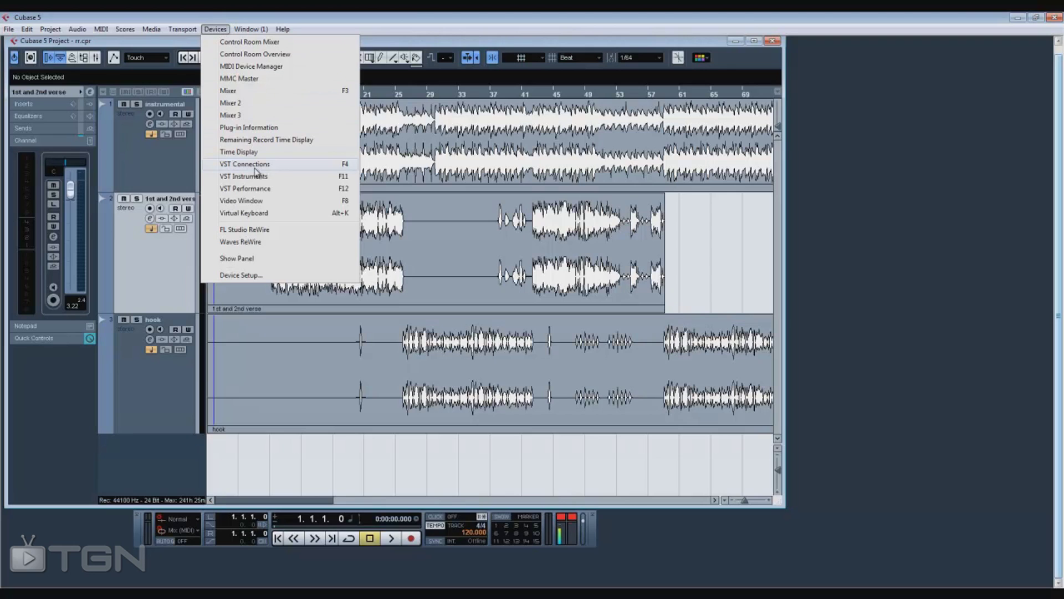
click(276, 169)
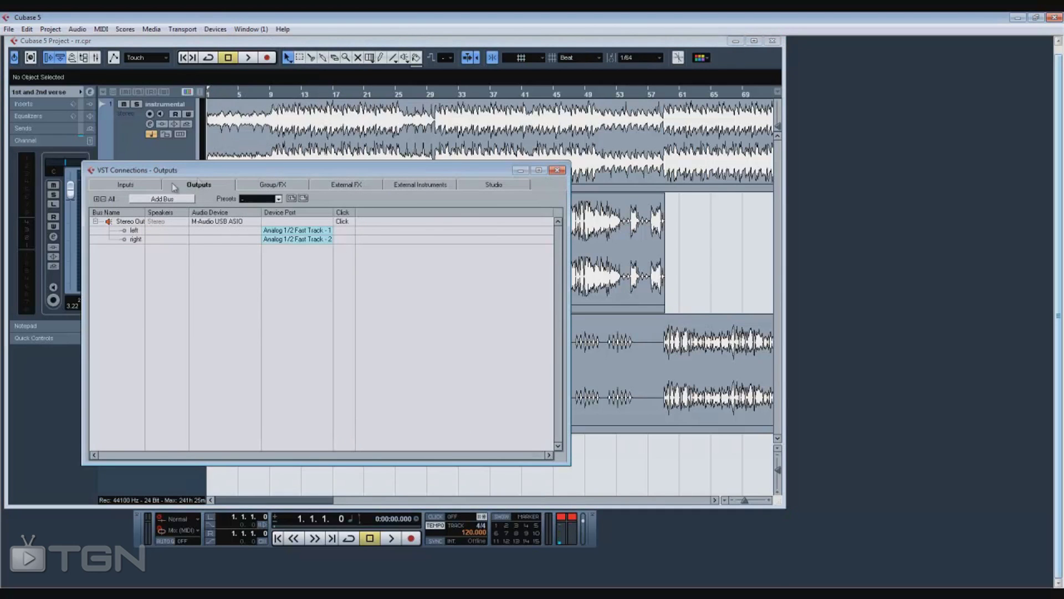
click(151, 189)
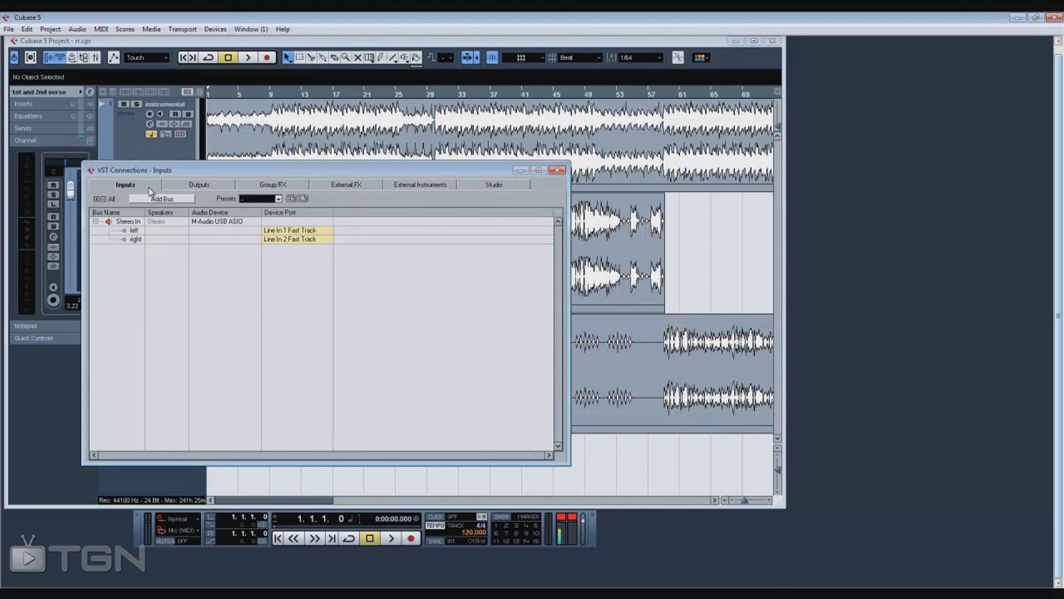
click(212, 222)
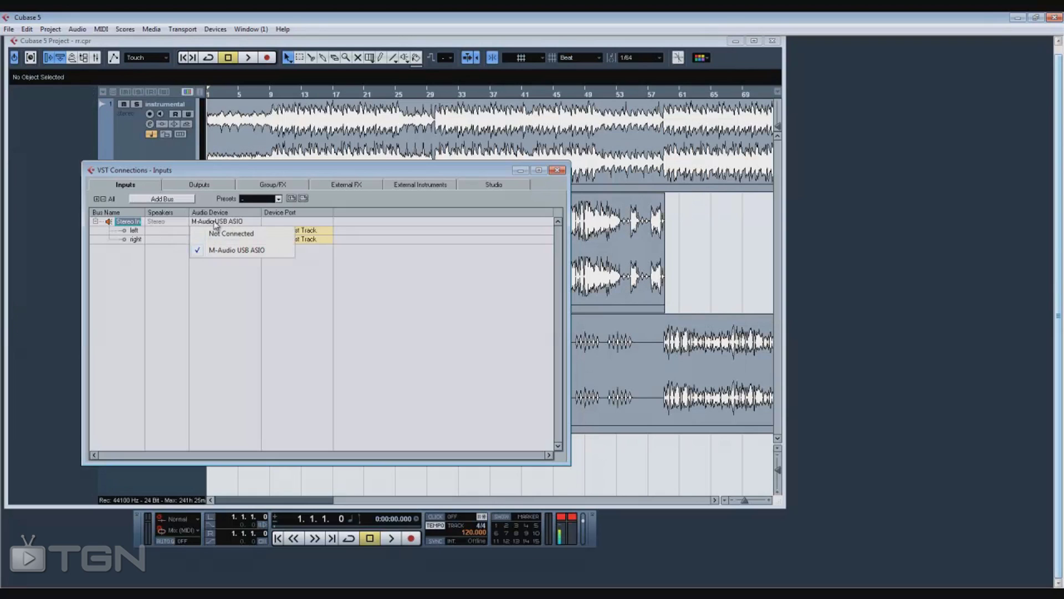
click(212, 222)
click(212, 187)
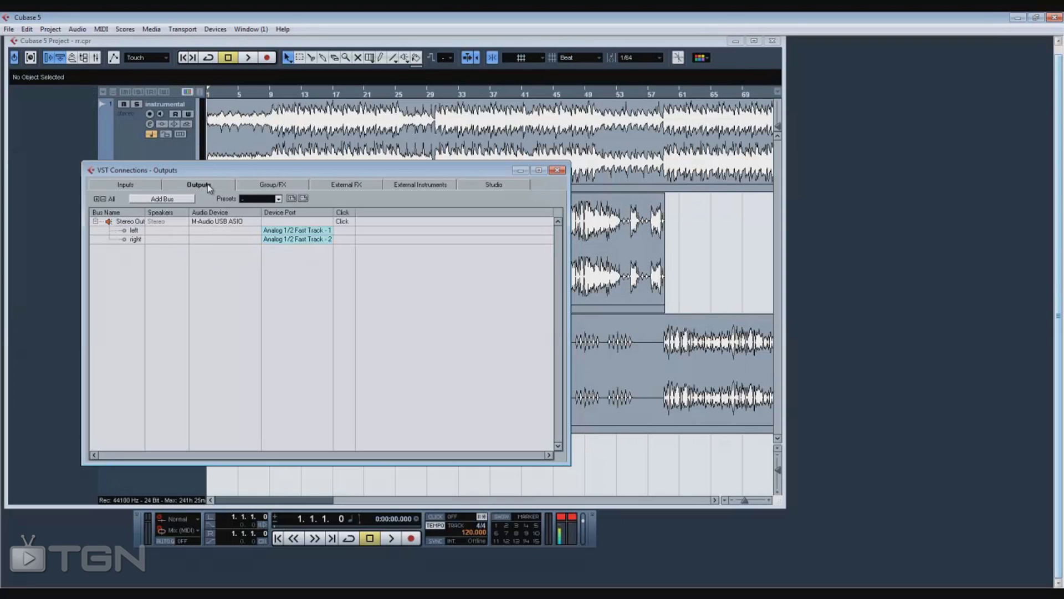
click(214, 223)
click(214, 226)
click(214, 222)
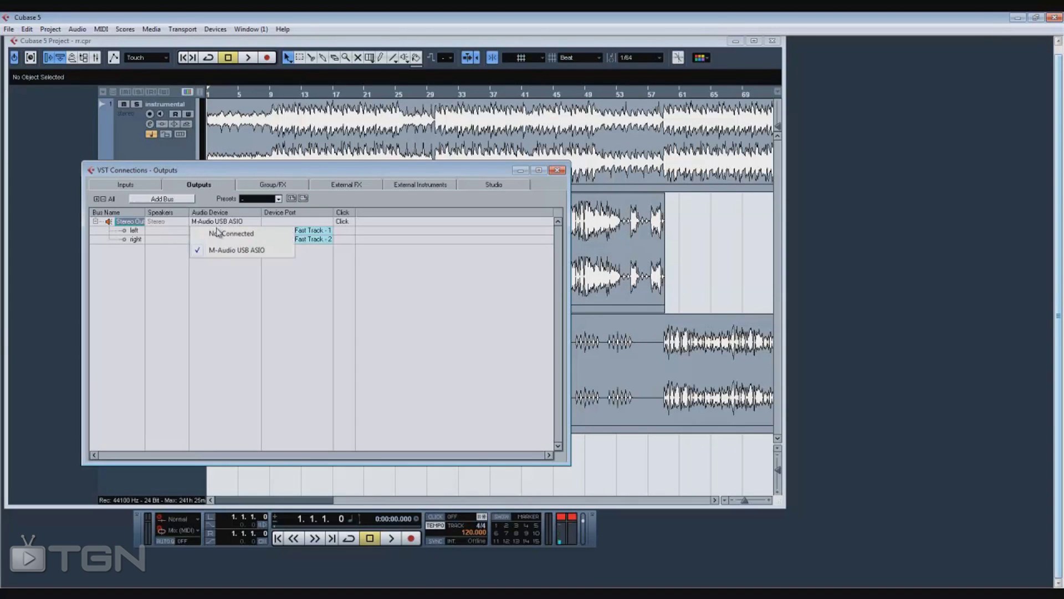
click(221, 250)
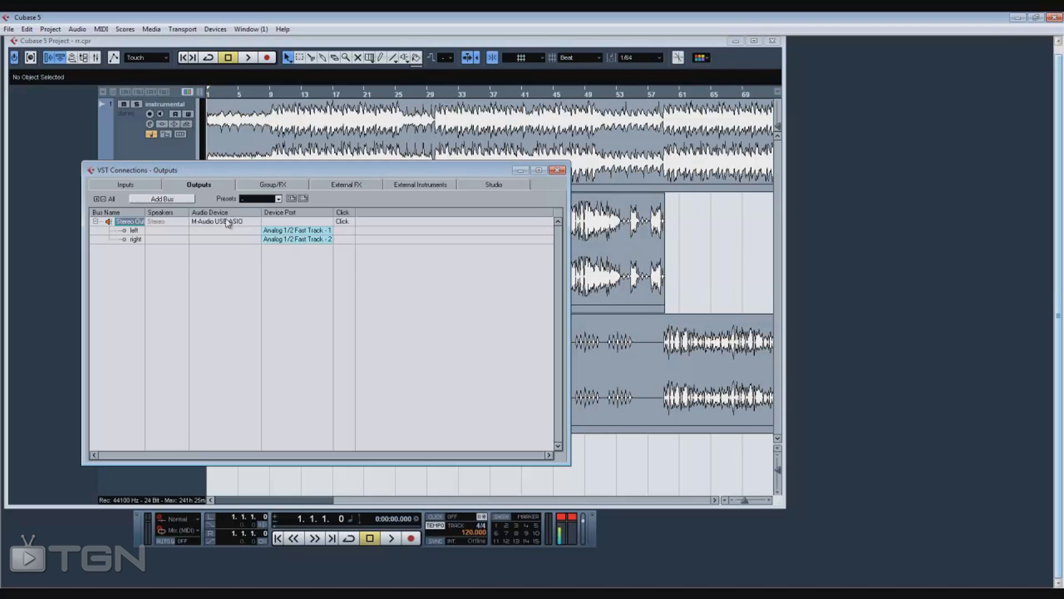
click(557, 170)
Return the playback position to project start and leave only the 1st and 2nd verse track record-armed.
click(190, 58)
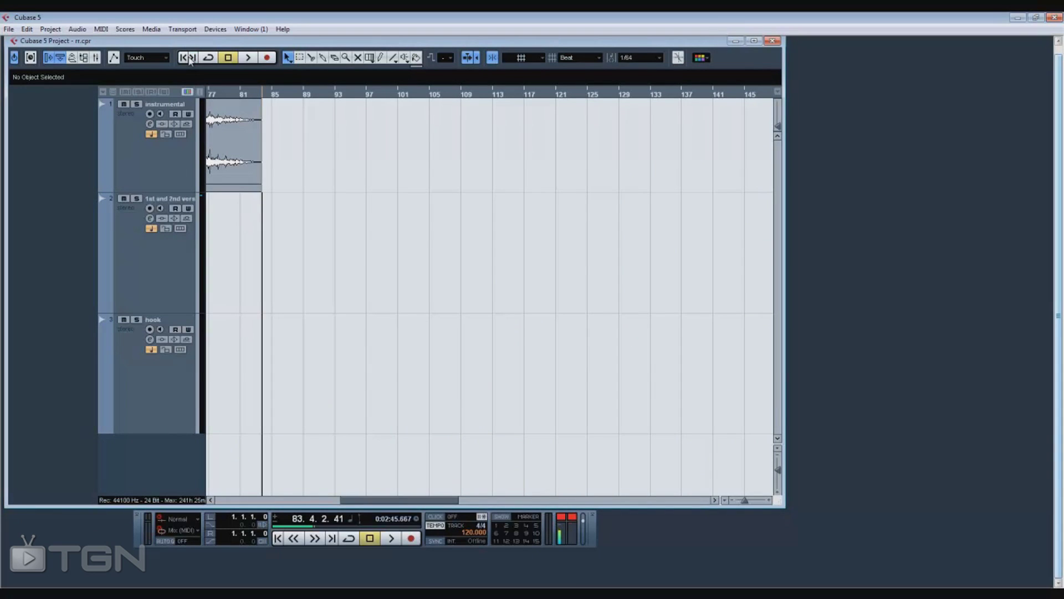
click(183, 59)
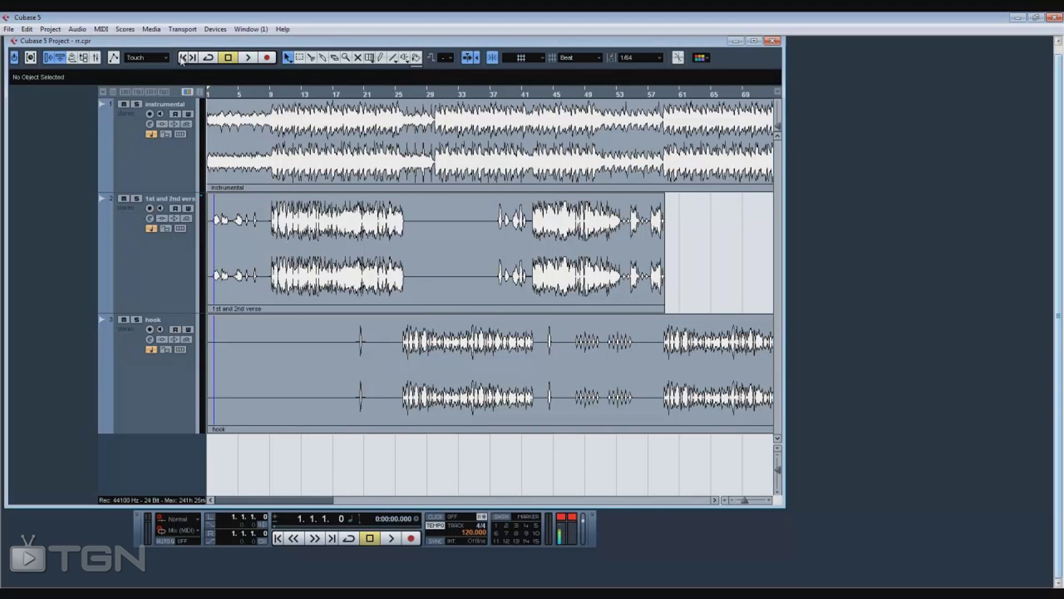
click(136, 228)
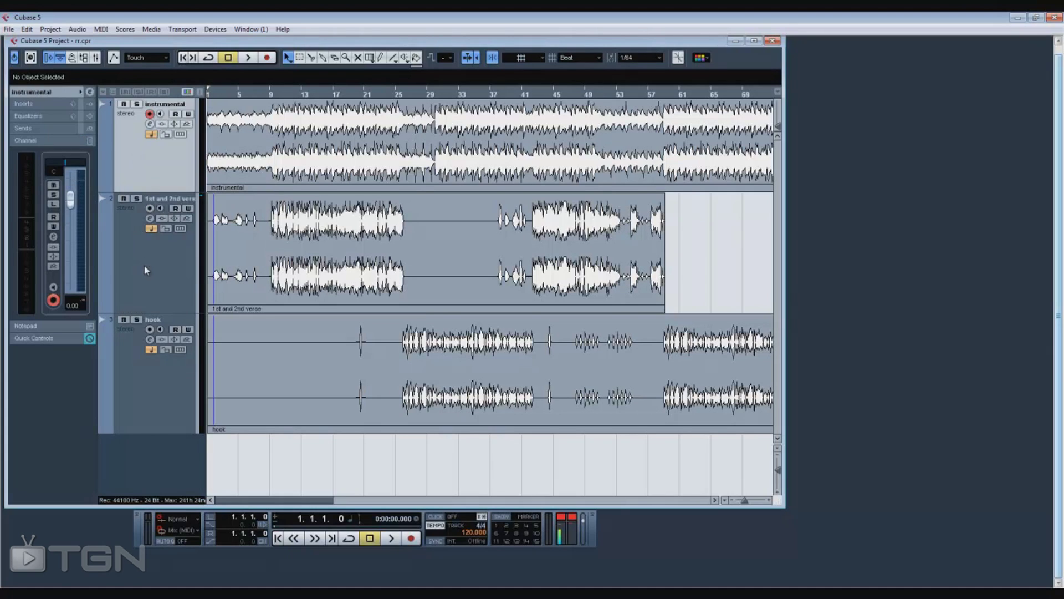
click(124, 175)
click(156, 268)
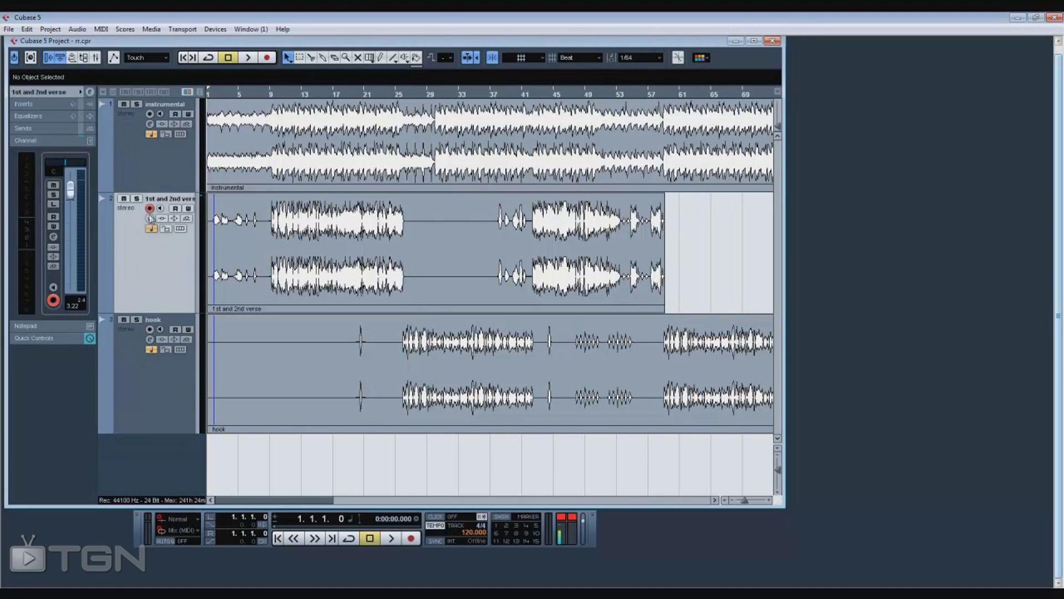
click(159, 179)
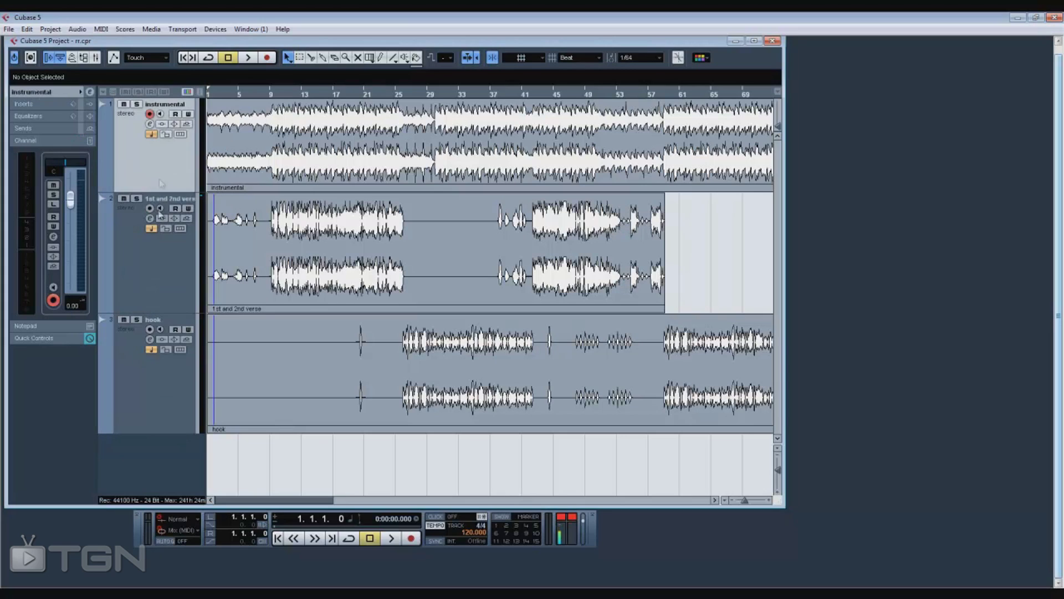
click(154, 245)
click(143, 360)
click(148, 284)
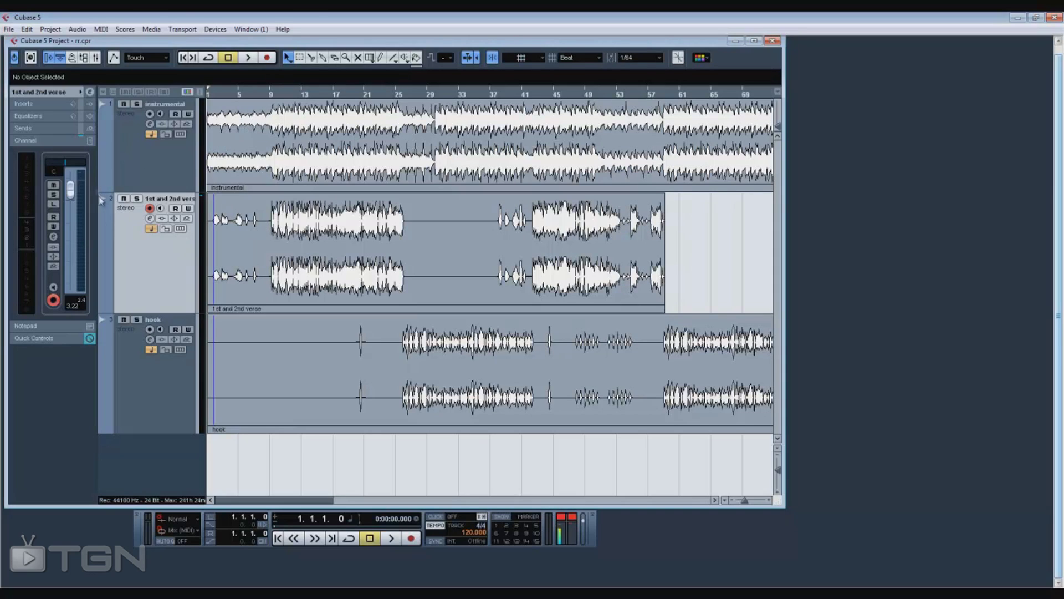
click(161, 209)
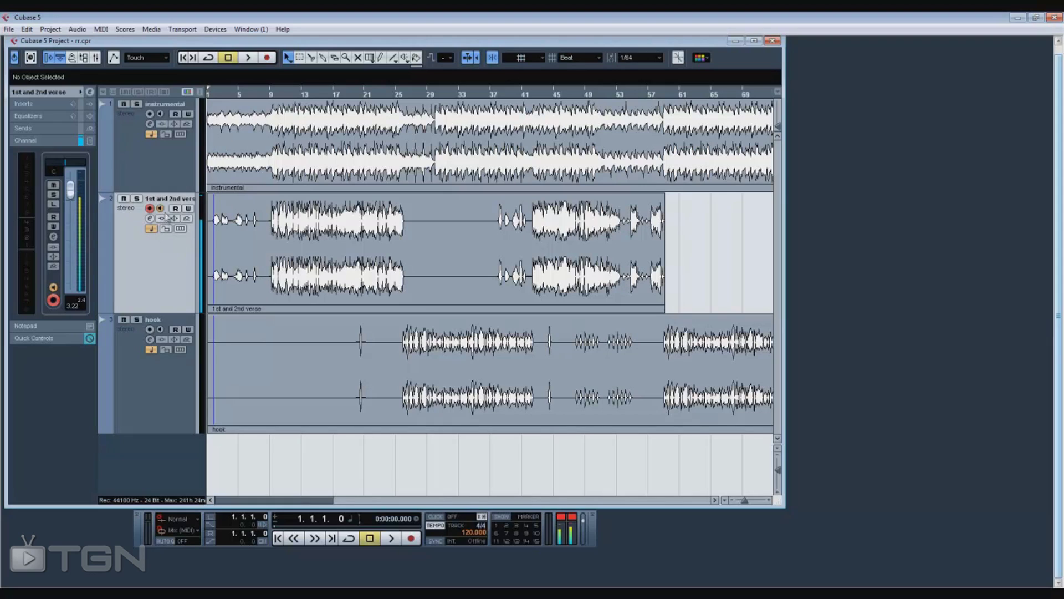
click(159, 210)
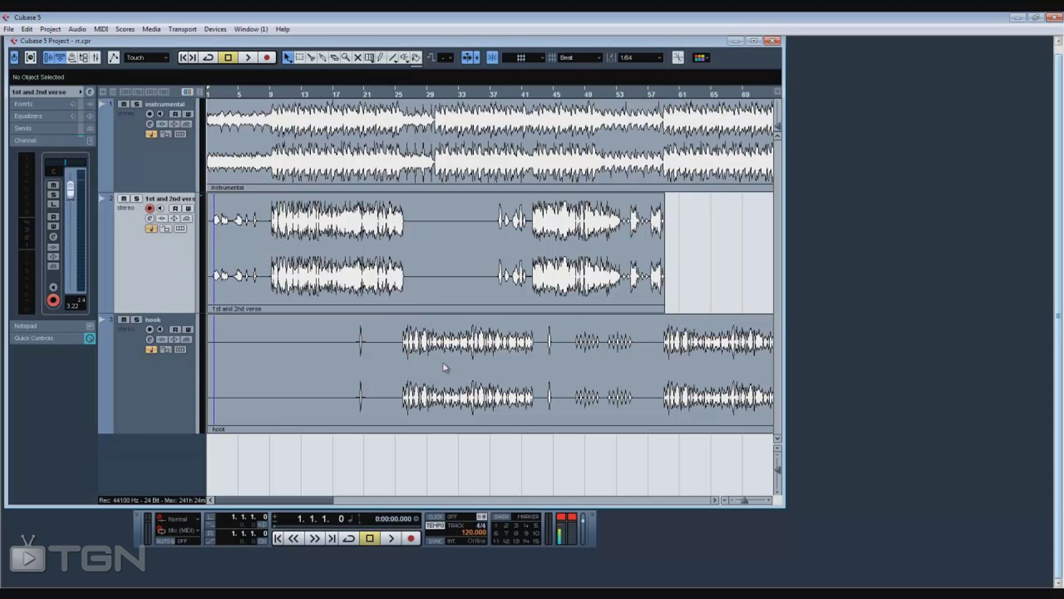
click(10, 30)
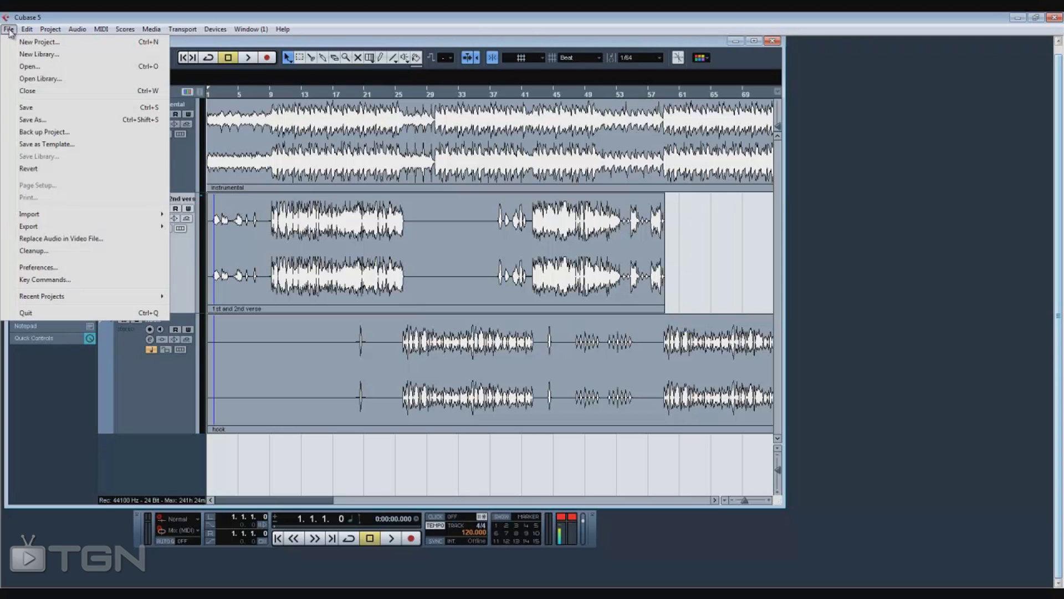
mouse_move(53, 226)
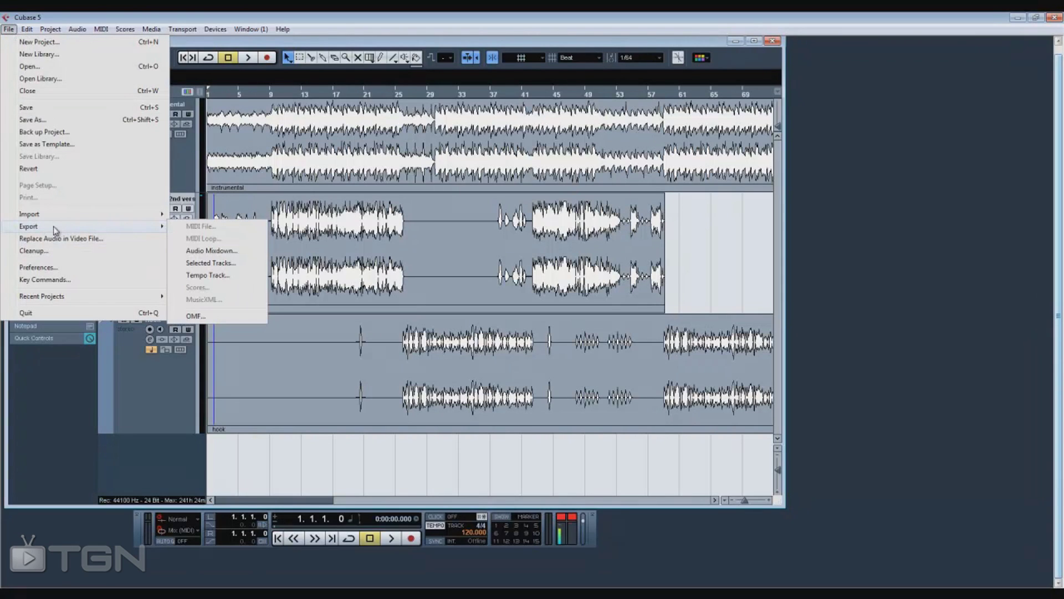
click(211, 250)
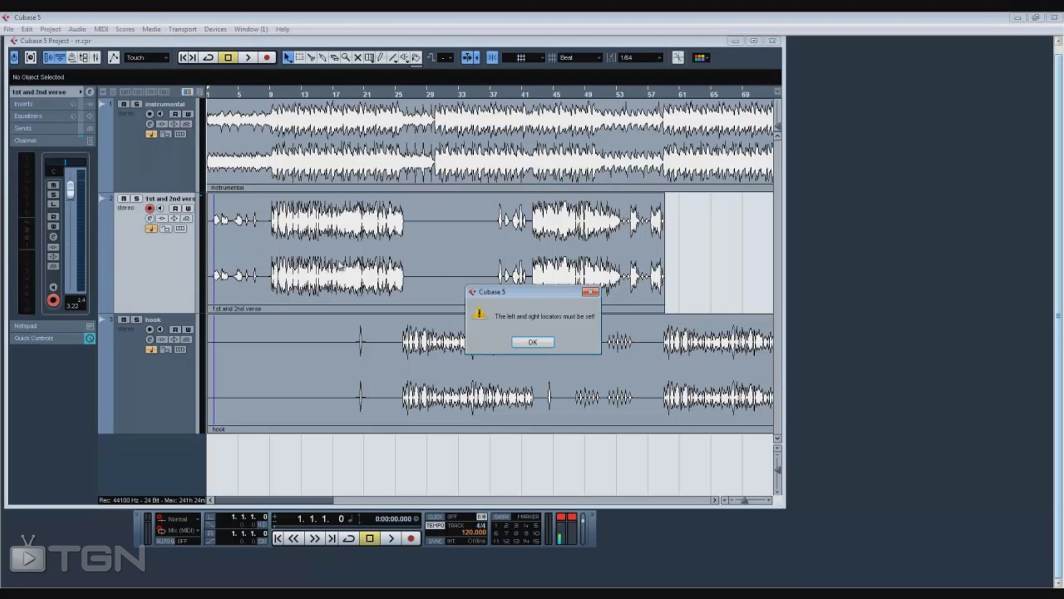
drag(512, 294, 354, 238)
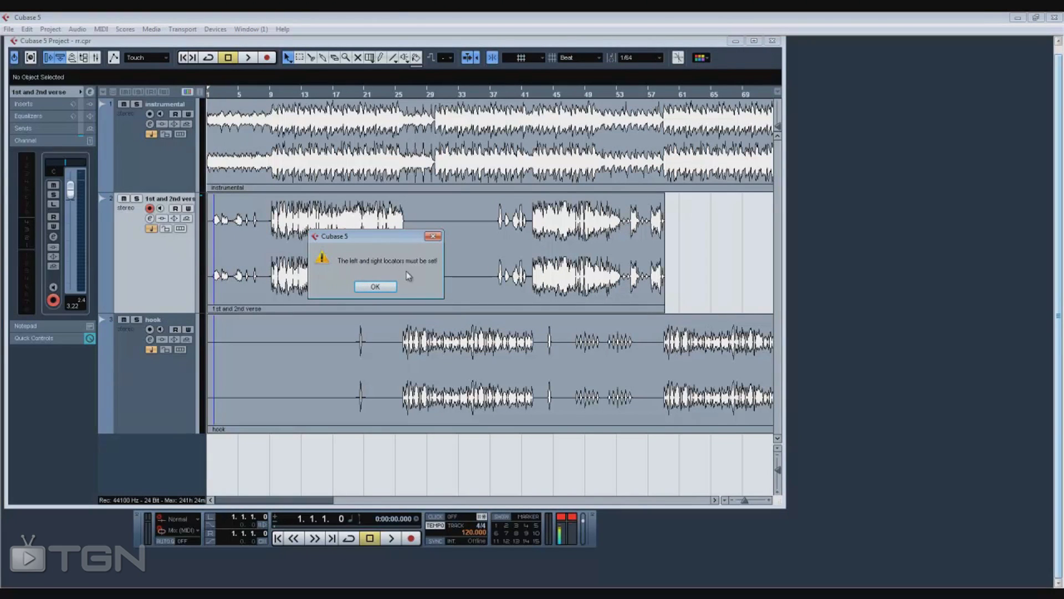
click(375, 286)
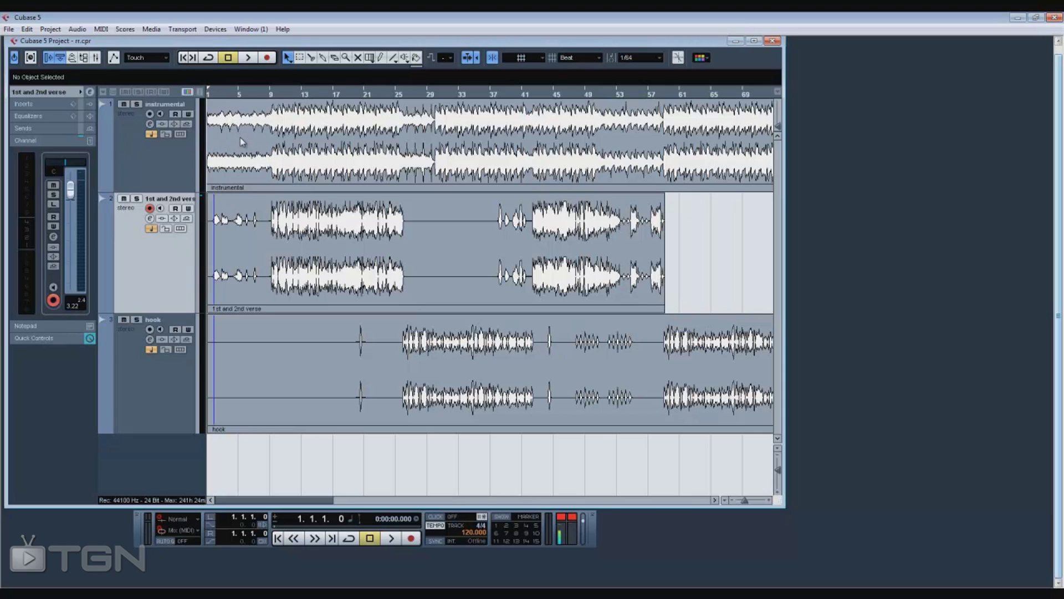
Set the left and right locators from 1.1.1.0 to about bar 83 (83.4.1.0).
click(221, 95)
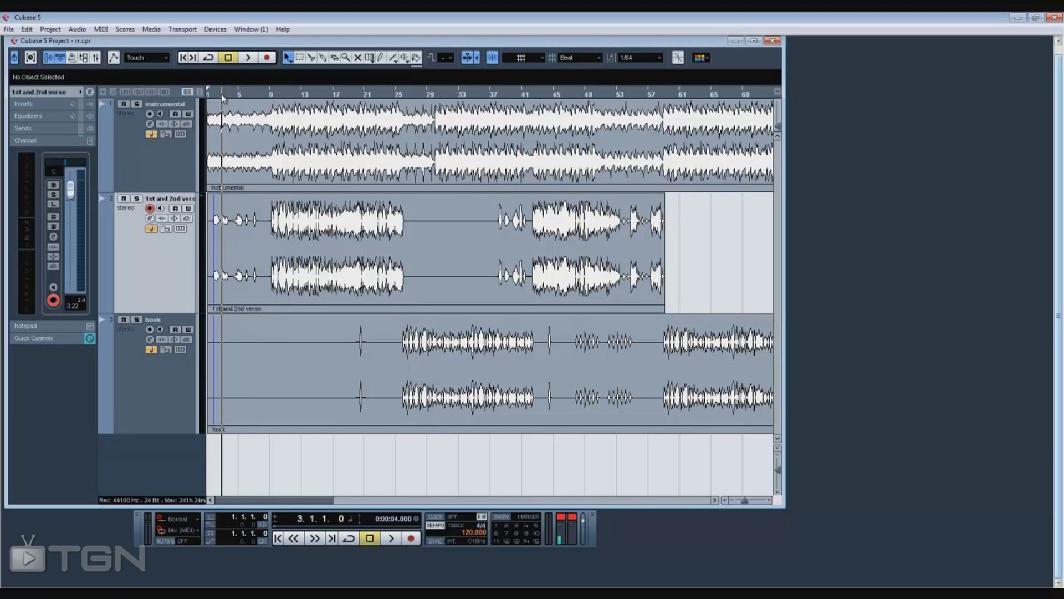
drag(211, 94, 810, 108)
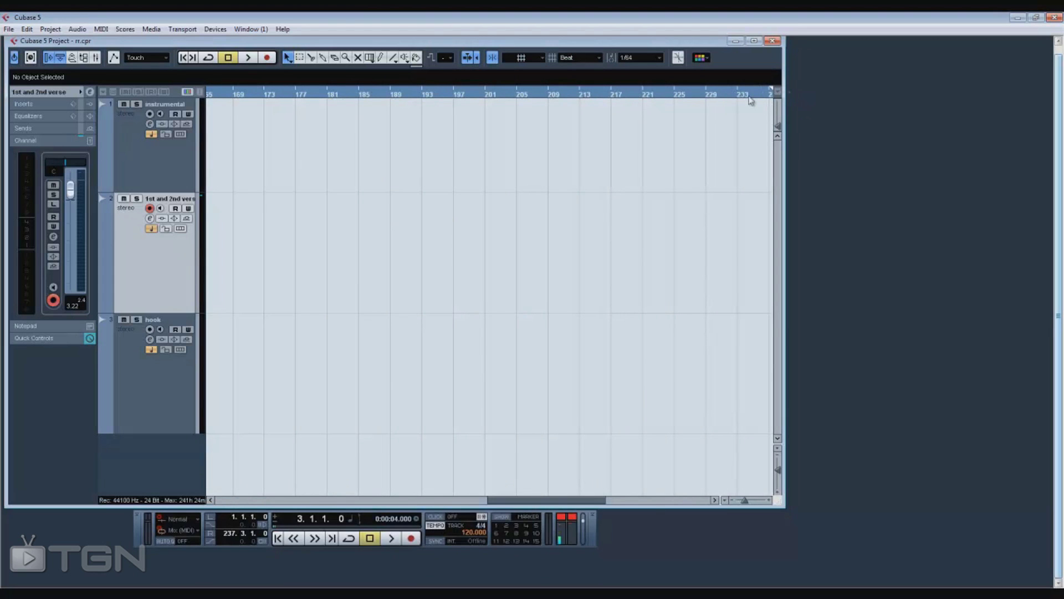
drag(522, 500, 573, 501)
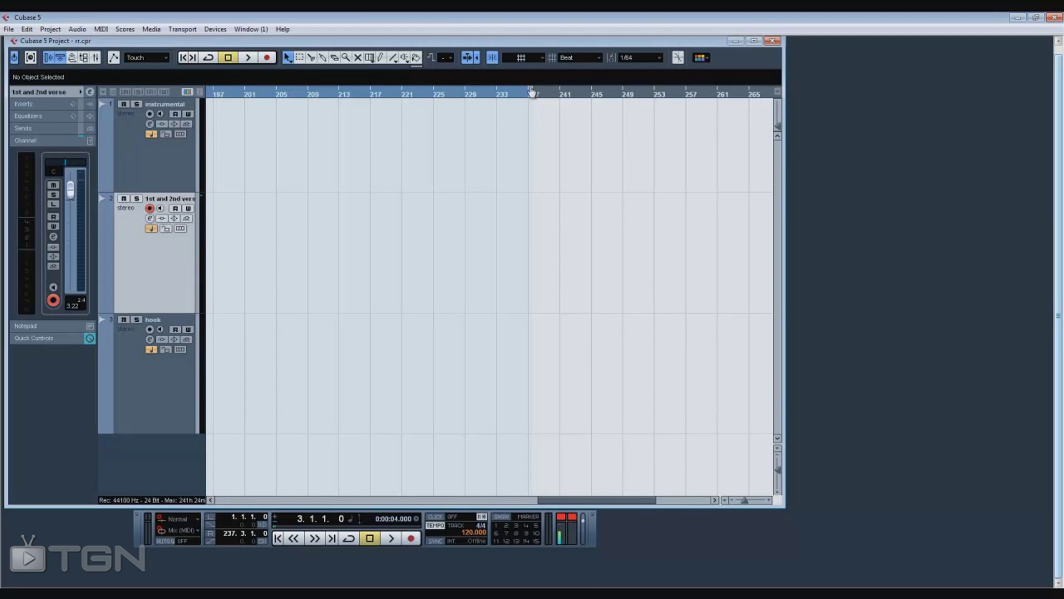
scroll(532, 93, left, 15)
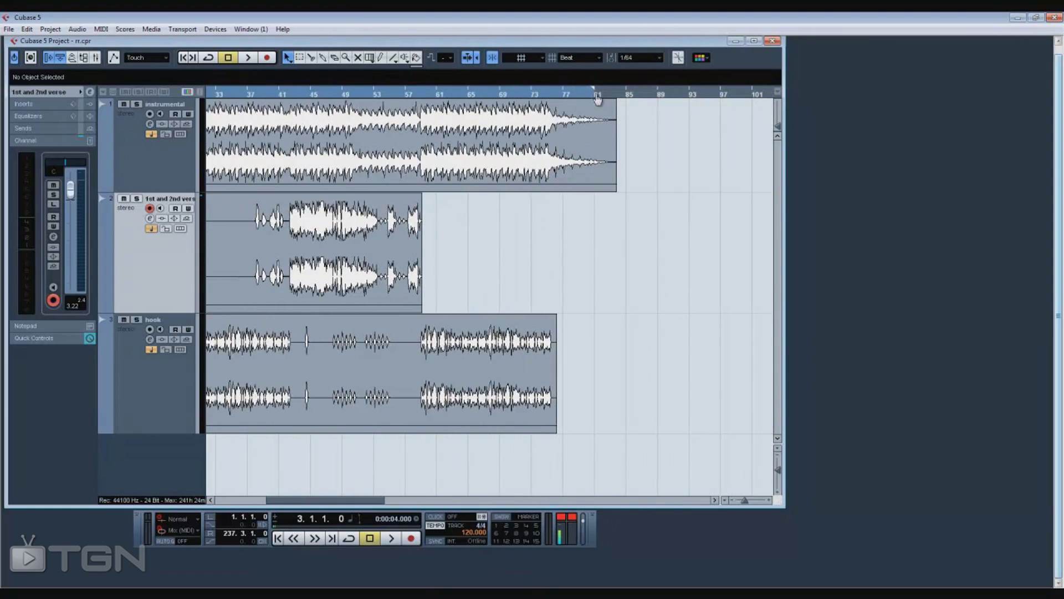
drag(596, 99, 615, 103)
drag(377, 501, 321, 500)
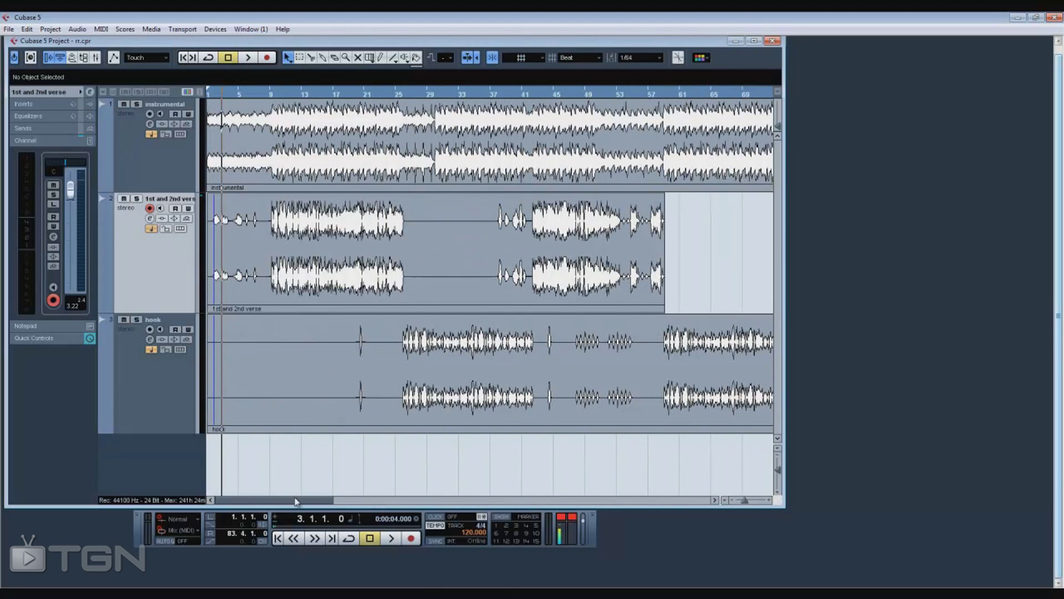
Open the Export Audio Mixdown dialog from File > Export.
click(9, 29)
mouse_move(49, 234)
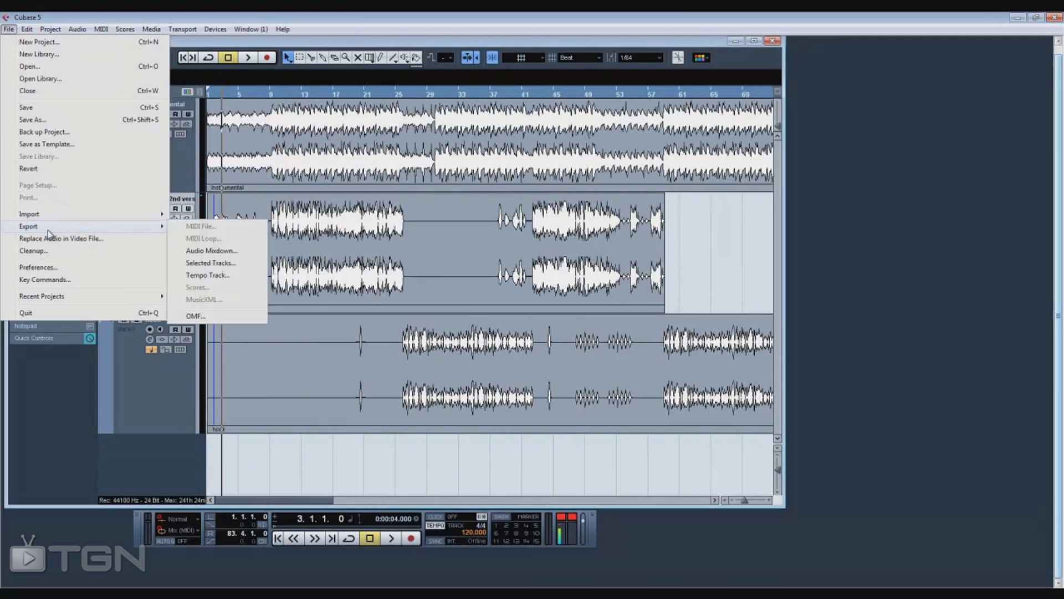
click(241, 250)
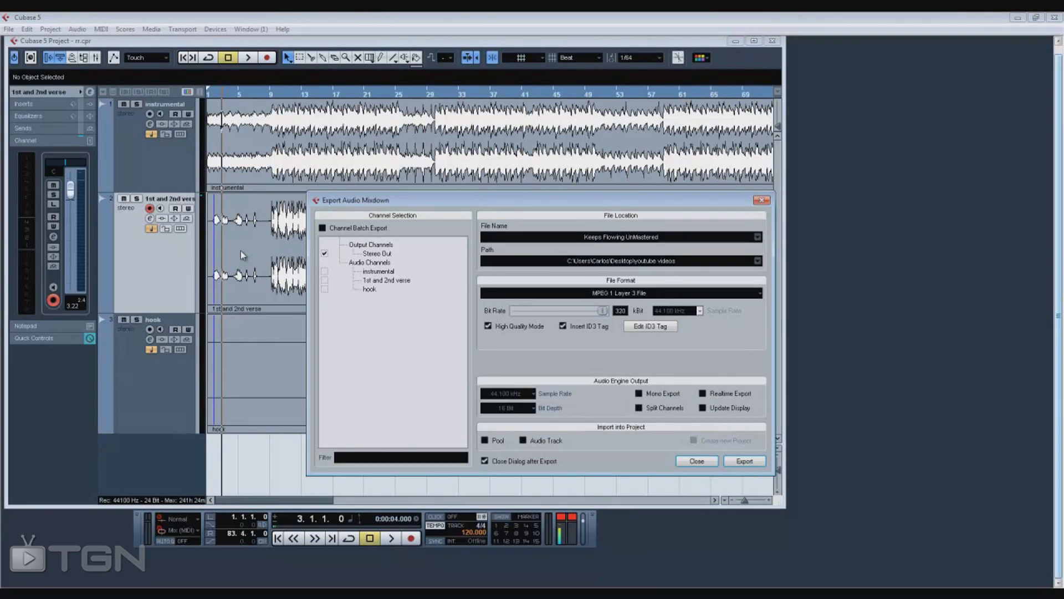
drag(657, 200, 511, 196)
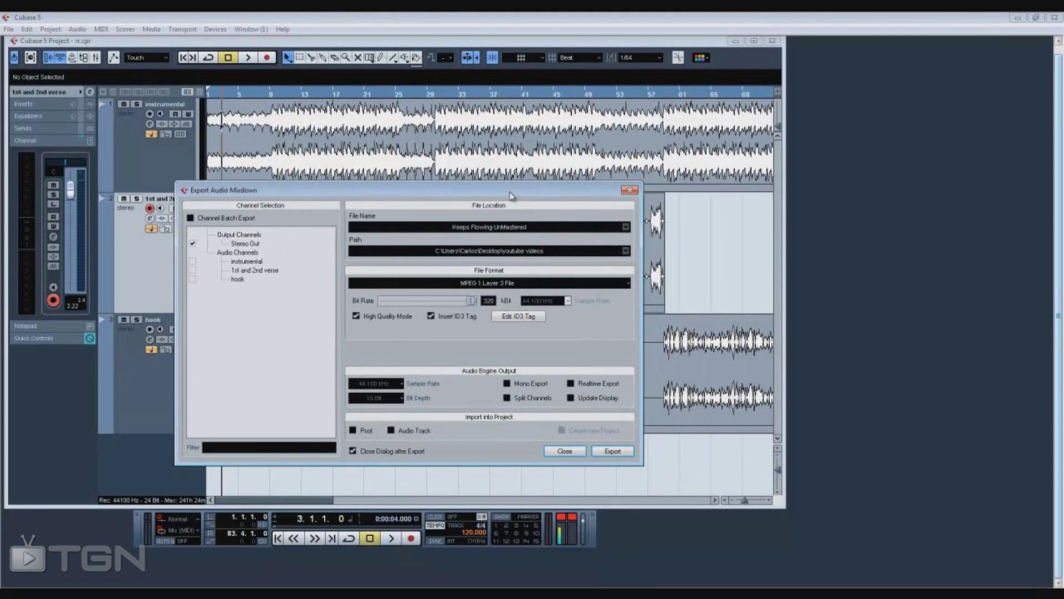
Name the export file 'Sample' and choose Wave File as the file format.
click(511, 229)
text(Sample)
click(606, 285)
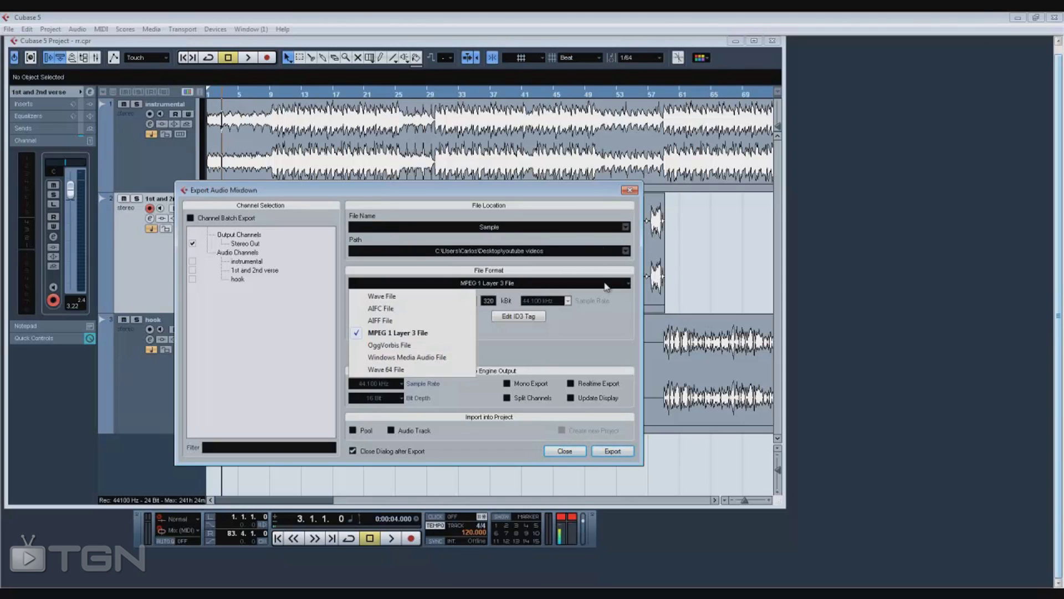
click(402, 296)
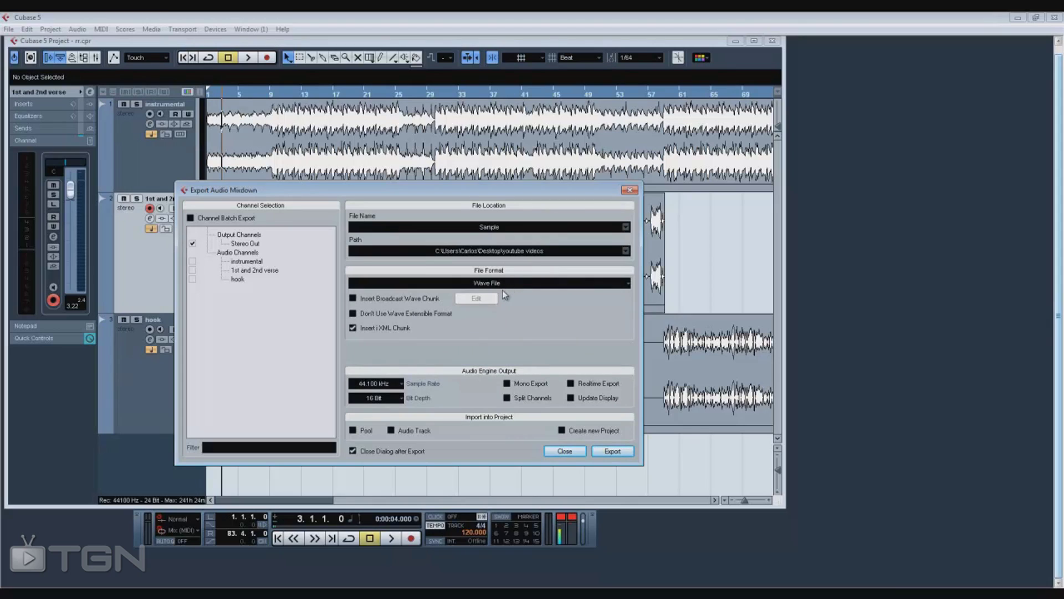
click(503, 285)
click(420, 299)
click(495, 288)
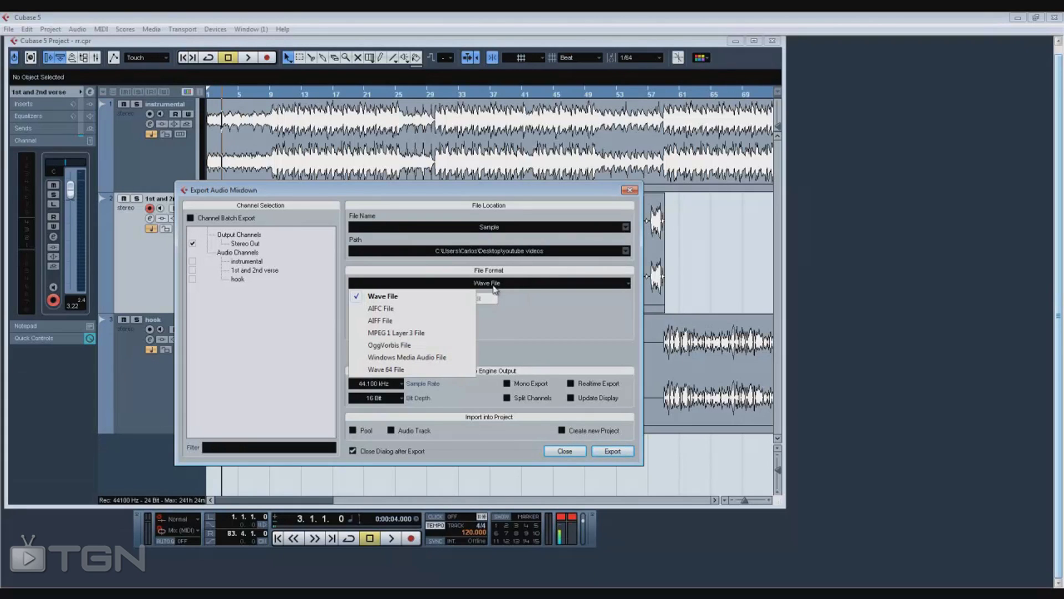
Export as MPEG 1 Layer 3 File at 320 kBit with ID3 tags, then close the dialog.
click(426, 333)
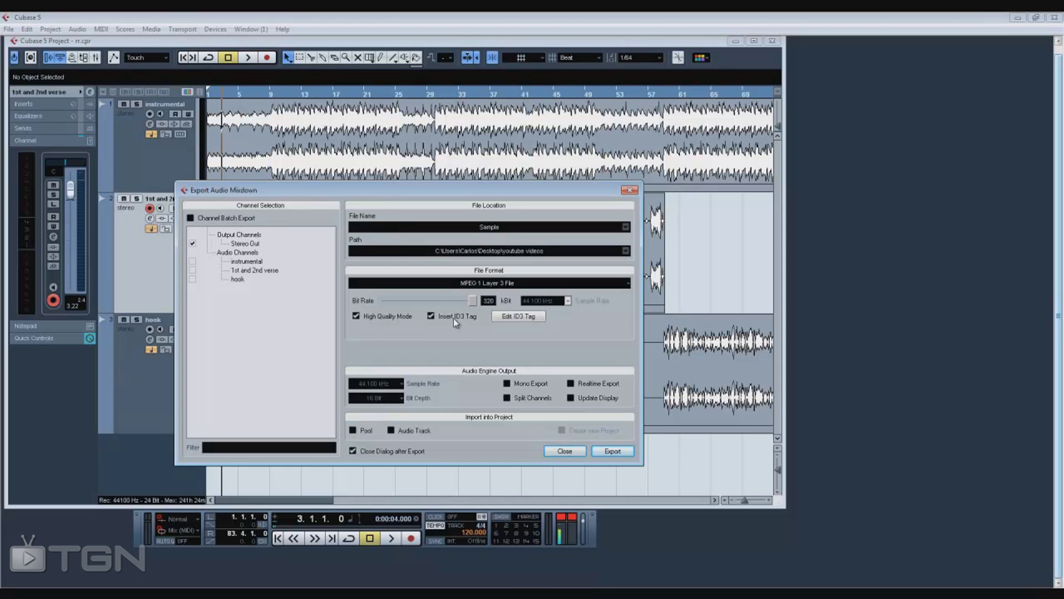
click(519, 317)
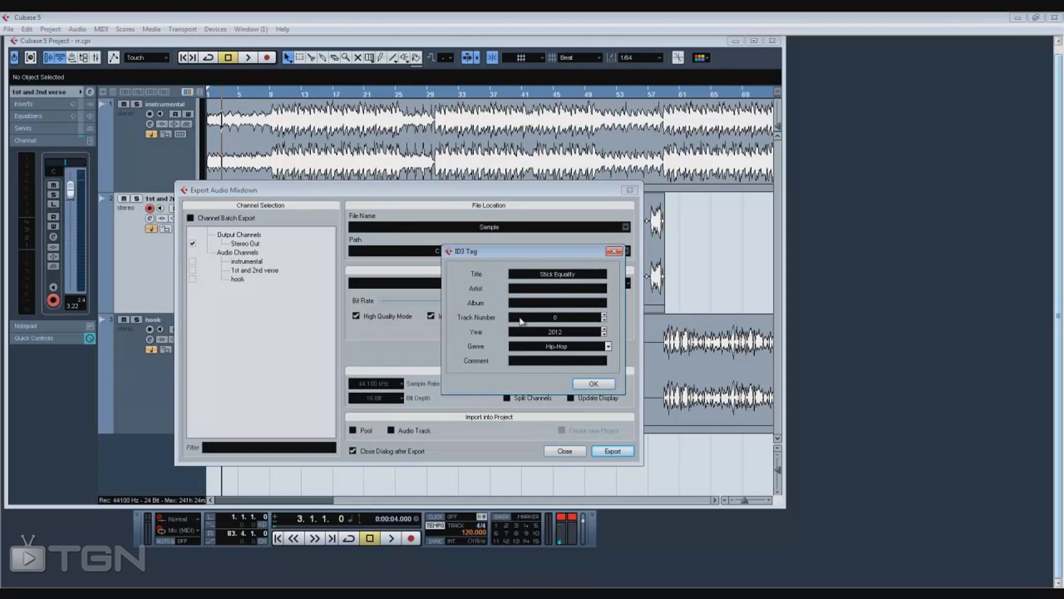
click(583, 275)
click(607, 387)
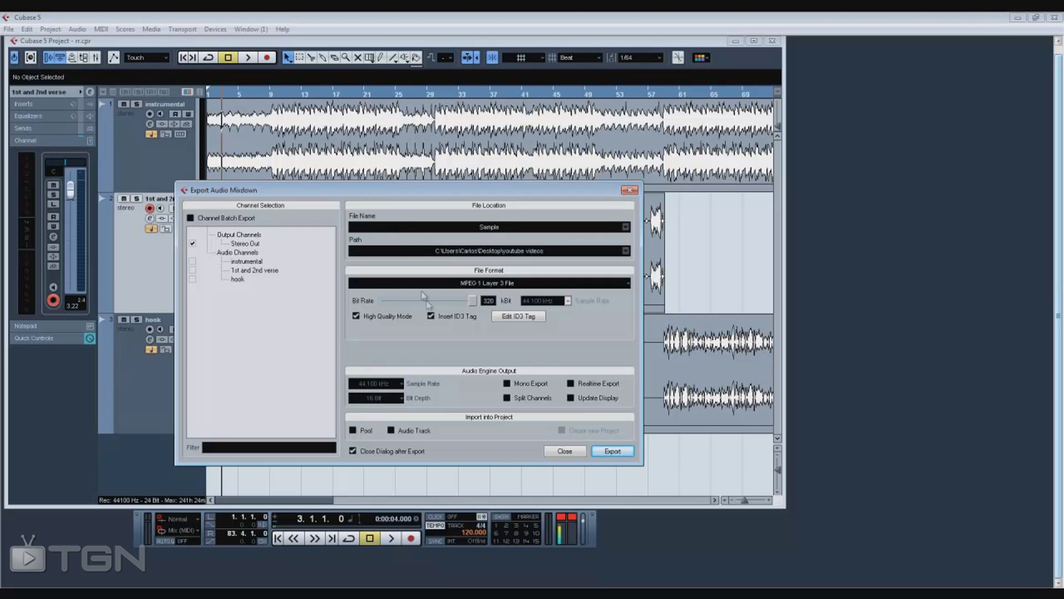
drag(472, 300, 523, 305)
click(575, 452)
Return to the project start and switch to a fixed project tempo of 90.
click(183, 57)
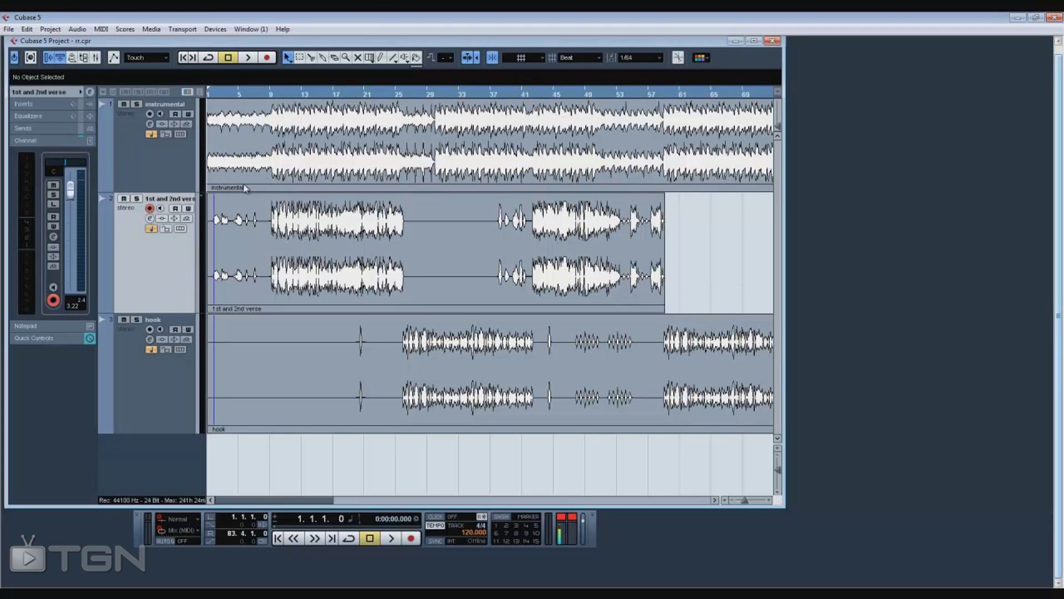
click(194, 162)
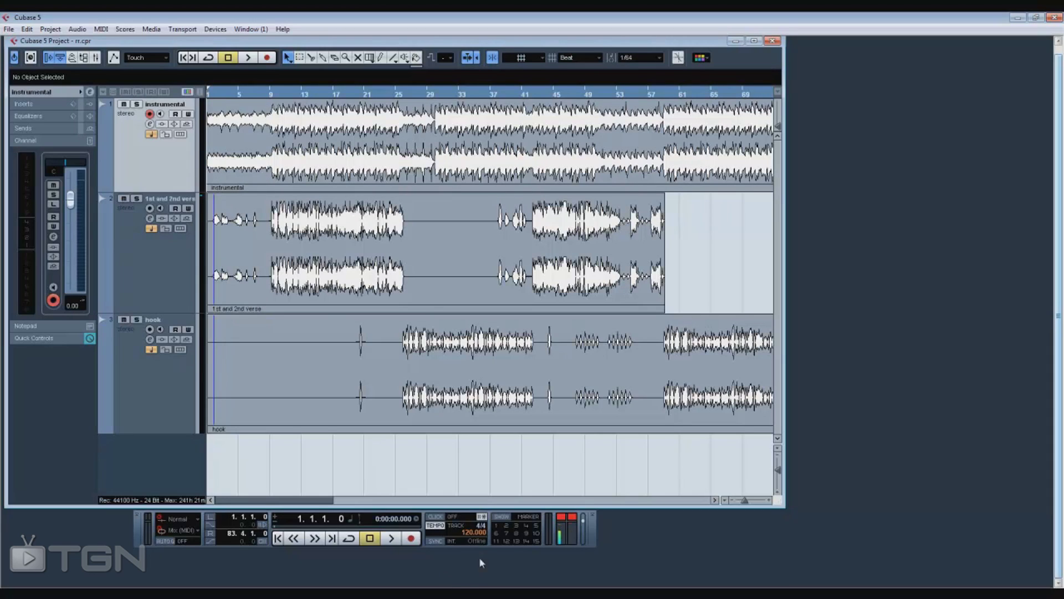
click(438, 525)
click(438, 525)
click(437, 527)
double_click(473, 532)
text(90)
key(Return)
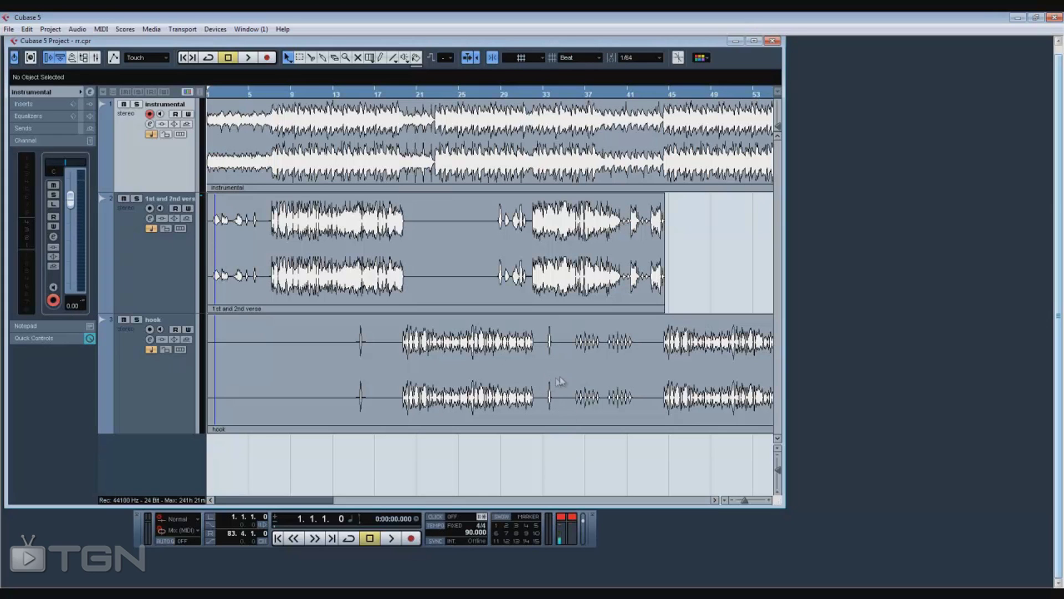
click(215, 29)
mouse_move(117, 32)
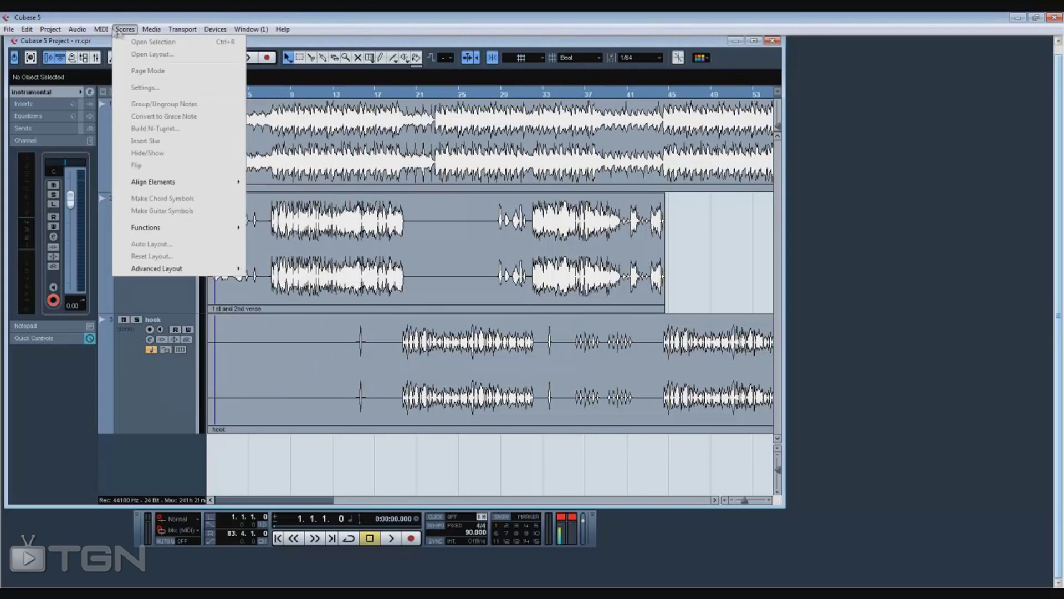
click(164, 405)
click(160, 286)
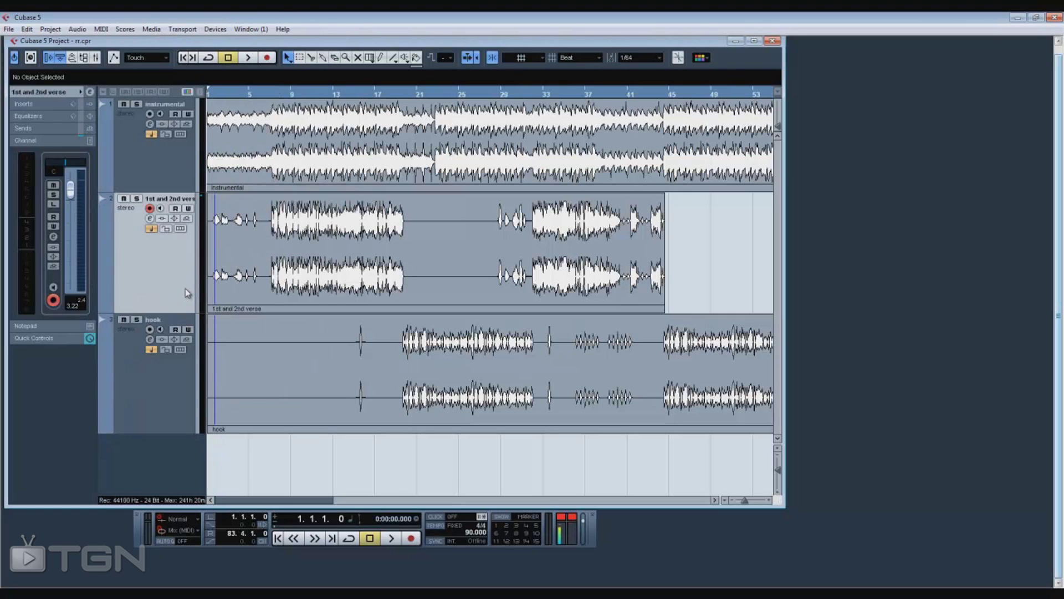
click(42, 104)
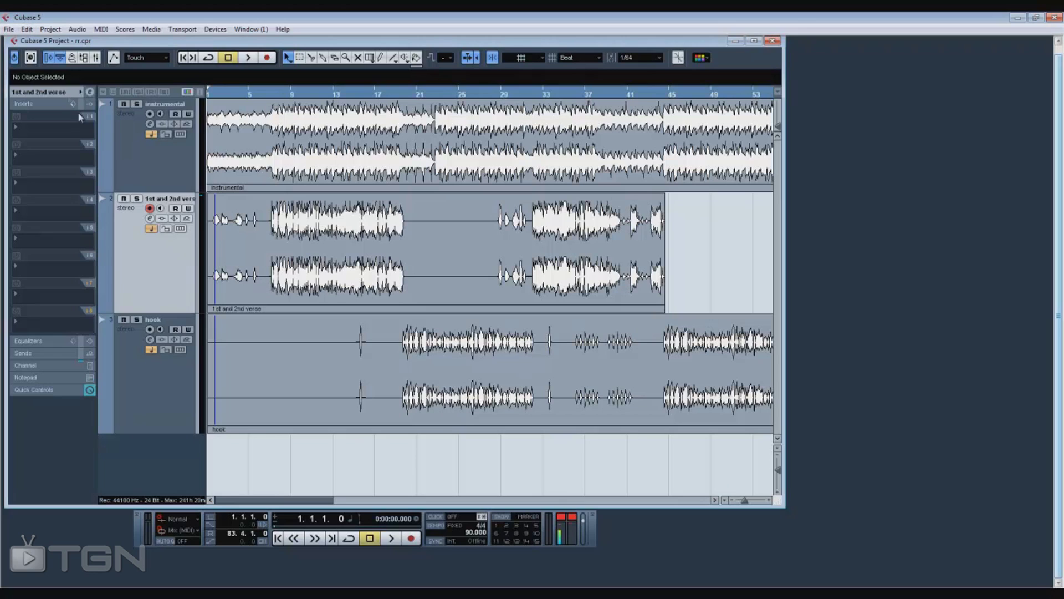
click(86, 137)
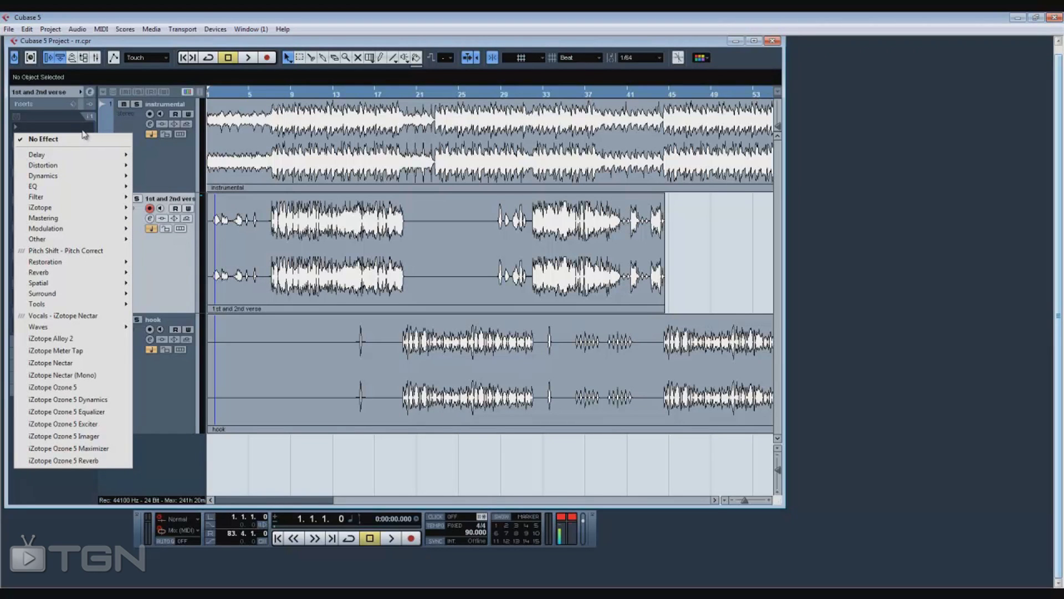
click(70, 128)
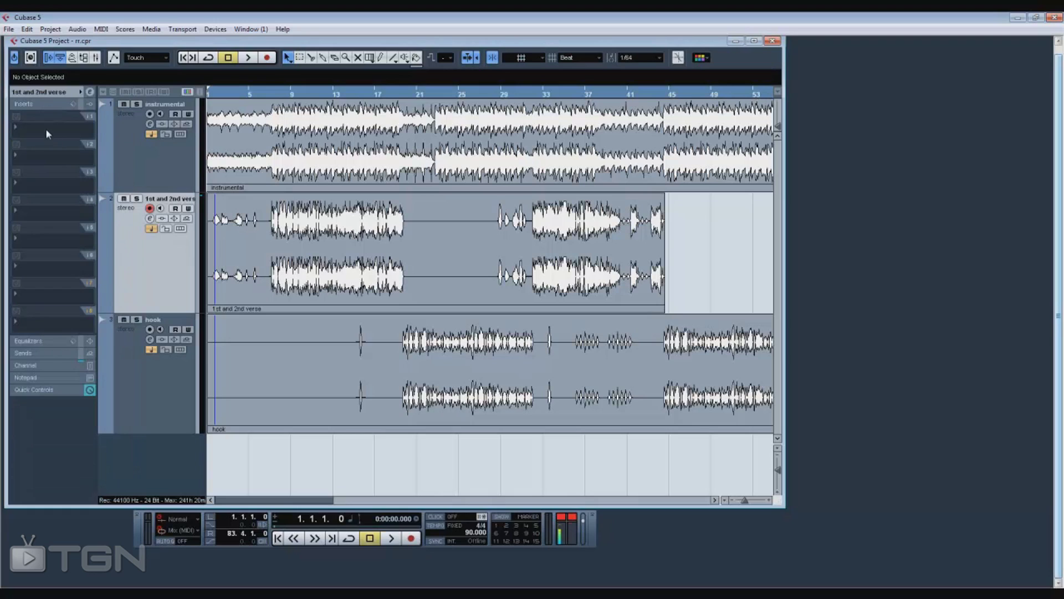
click(46, 129)
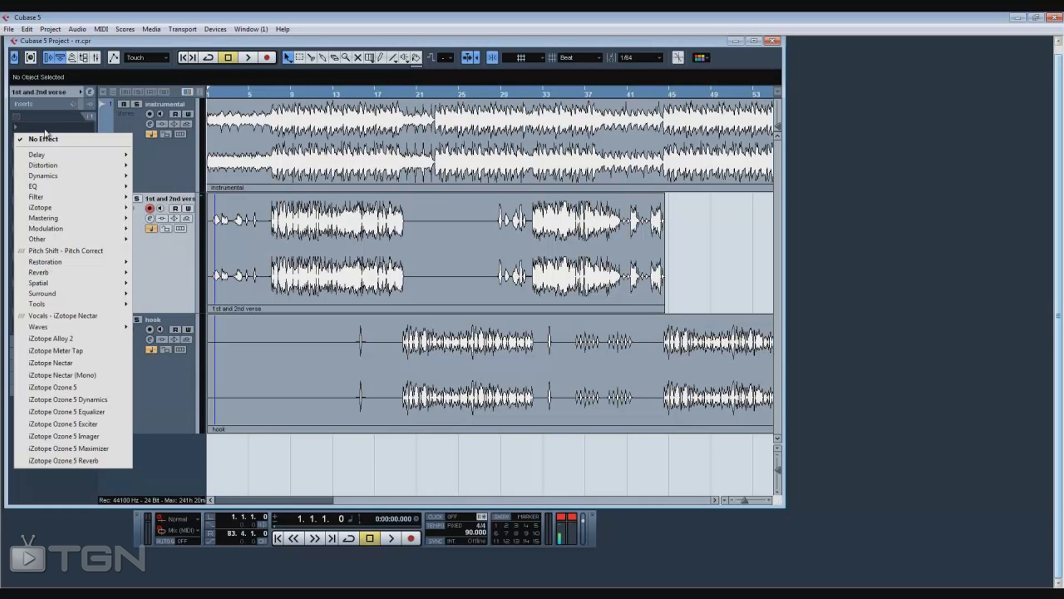
click(46, 132)
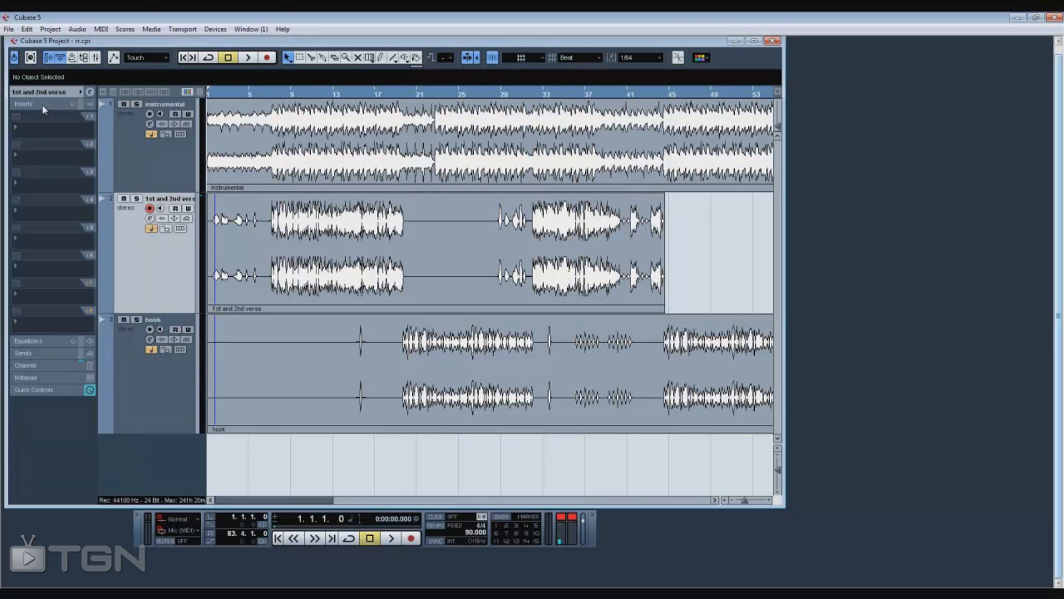
click(38, 107)
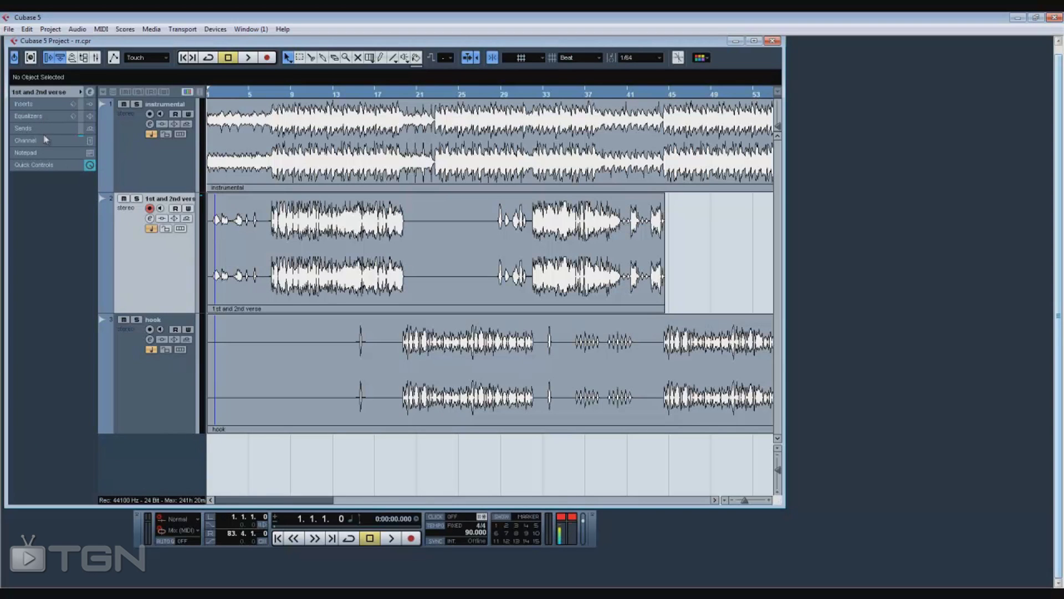
click(37, 131)
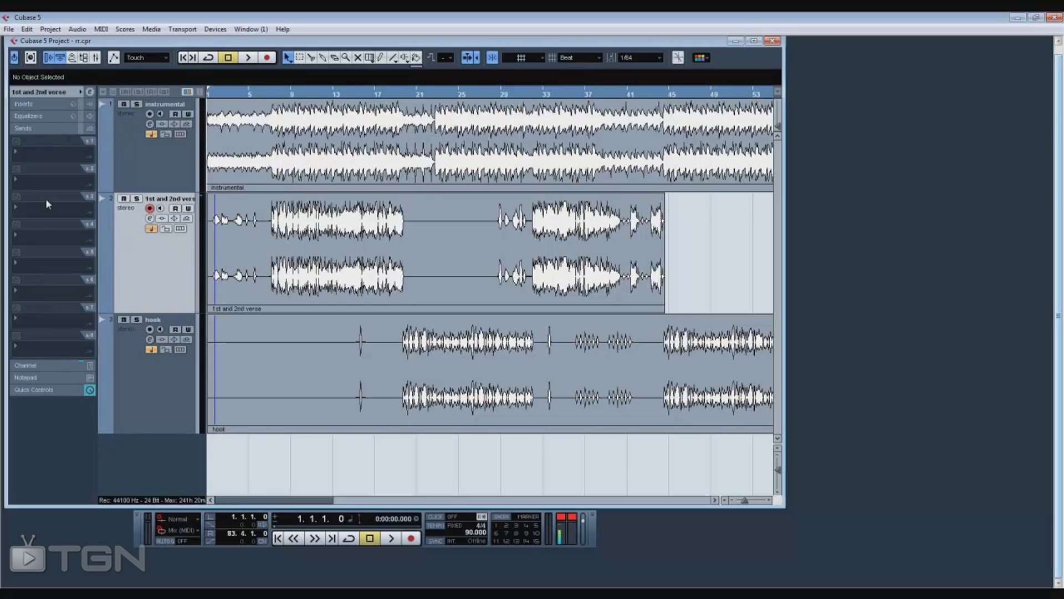
click(38, 131)
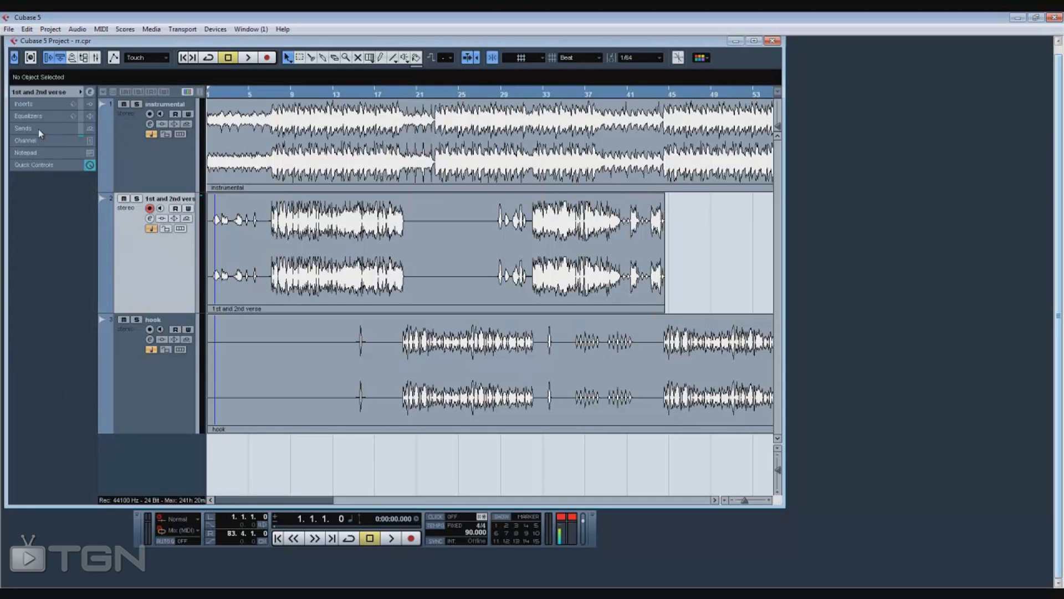
Add an FX channel track with the Delay > MonoDelay effect.
click(51, 30)
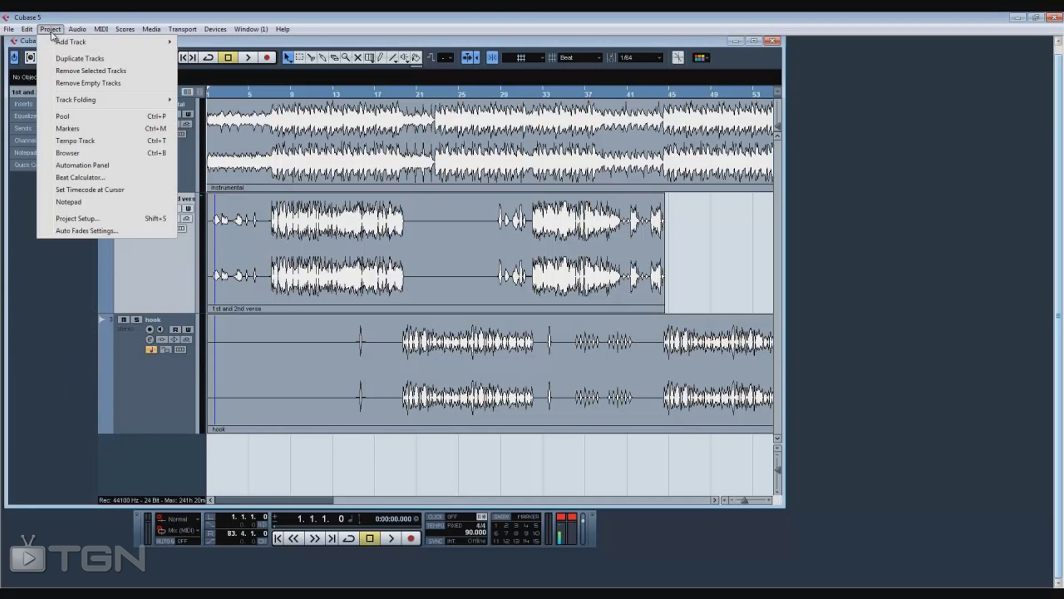
mouse_move(62, 44)
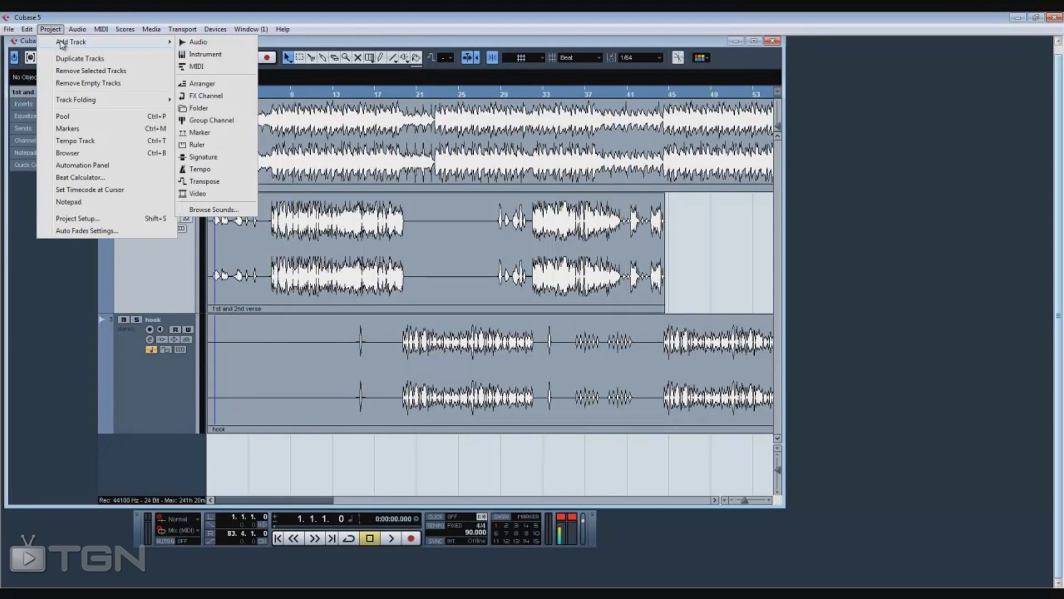
click(212, 99)
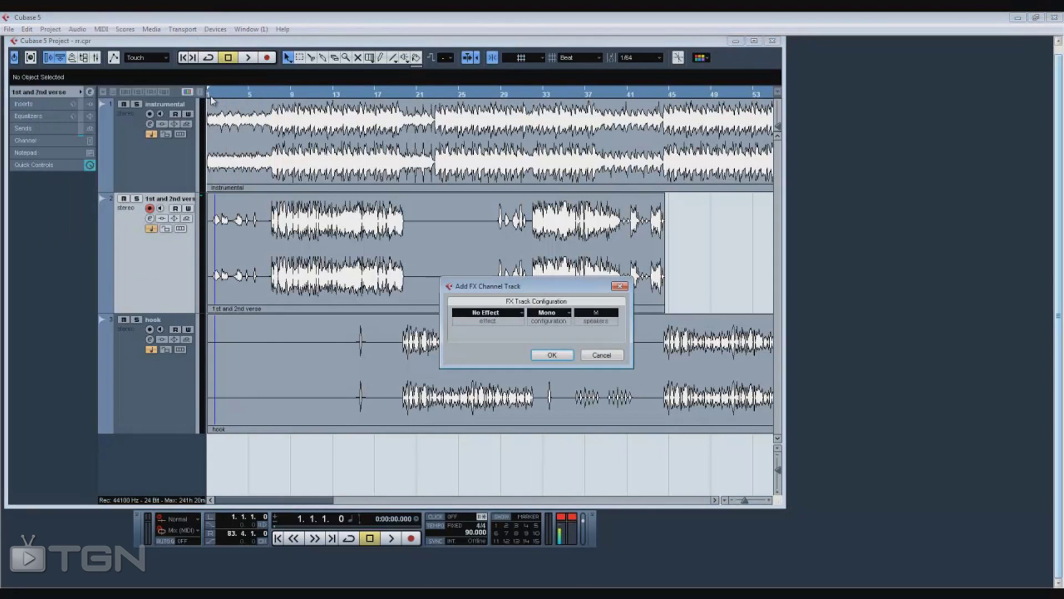
click(496, 317)
mouse_move(511, 322)
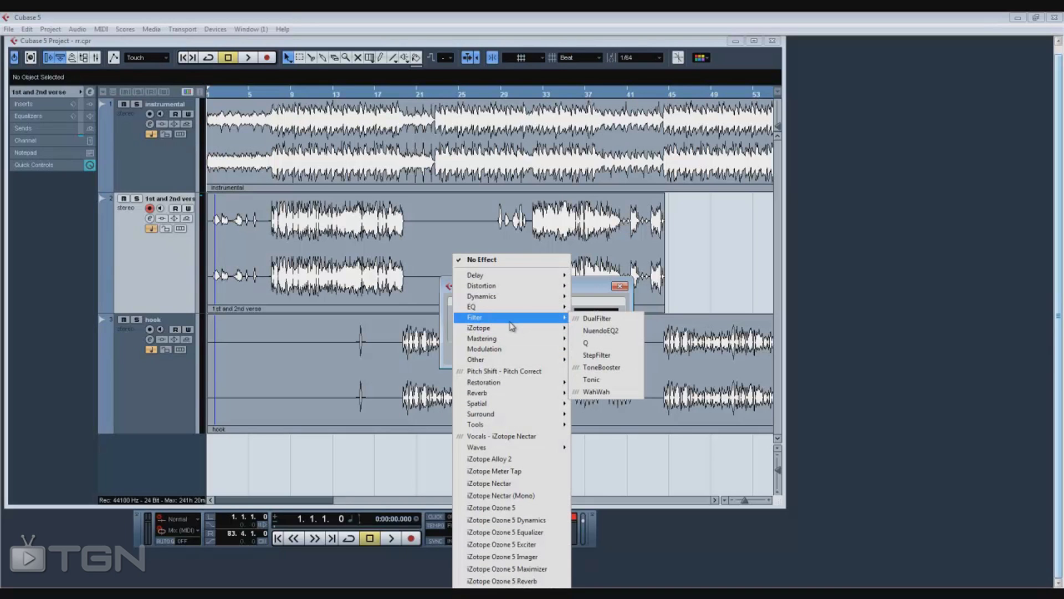
mouse_move(513, 276)
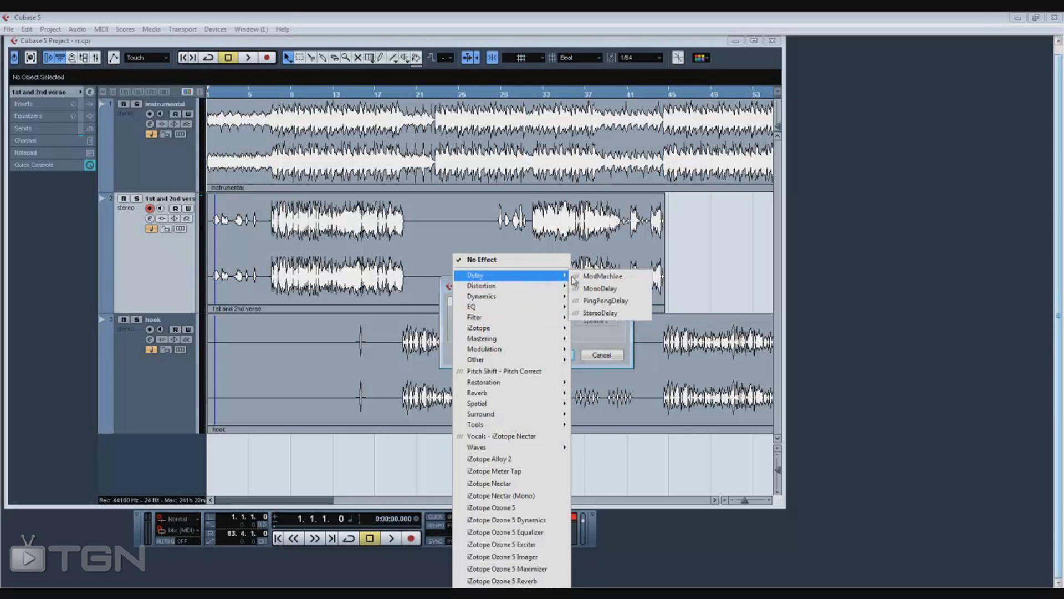
click(603, 288)
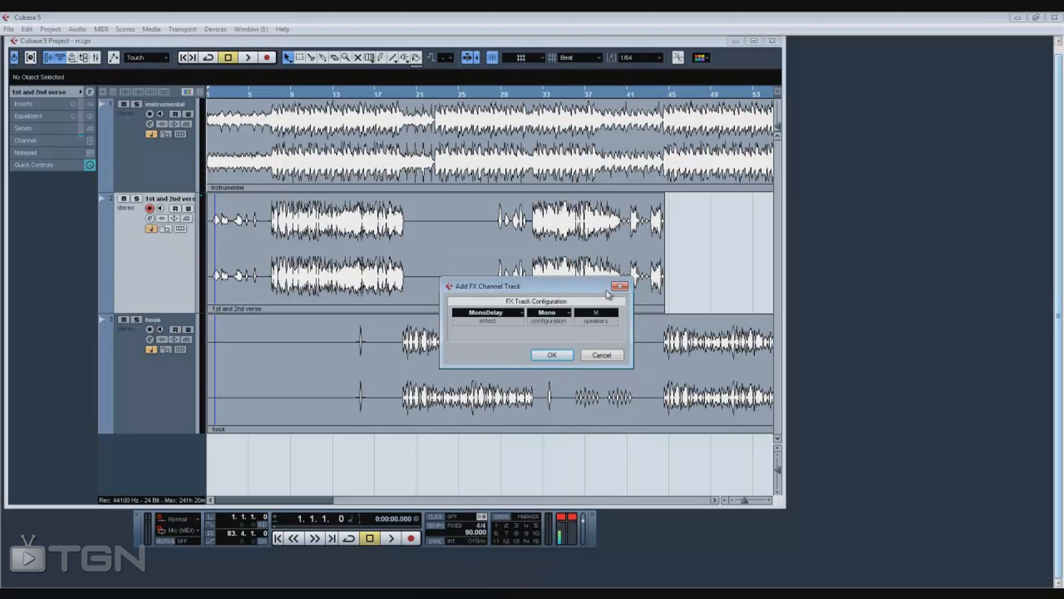
click(552, 355)
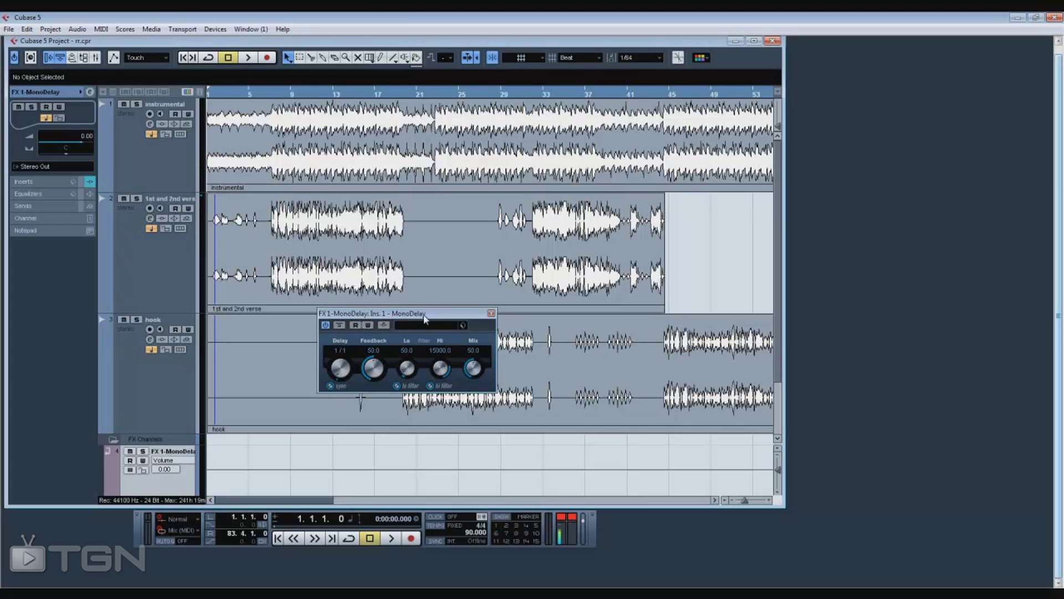
Load the Sweet Vocal Delay preset into MonoDelay and close the plugin window.
drag(428, 314, 420, 312)
click(422, 325)
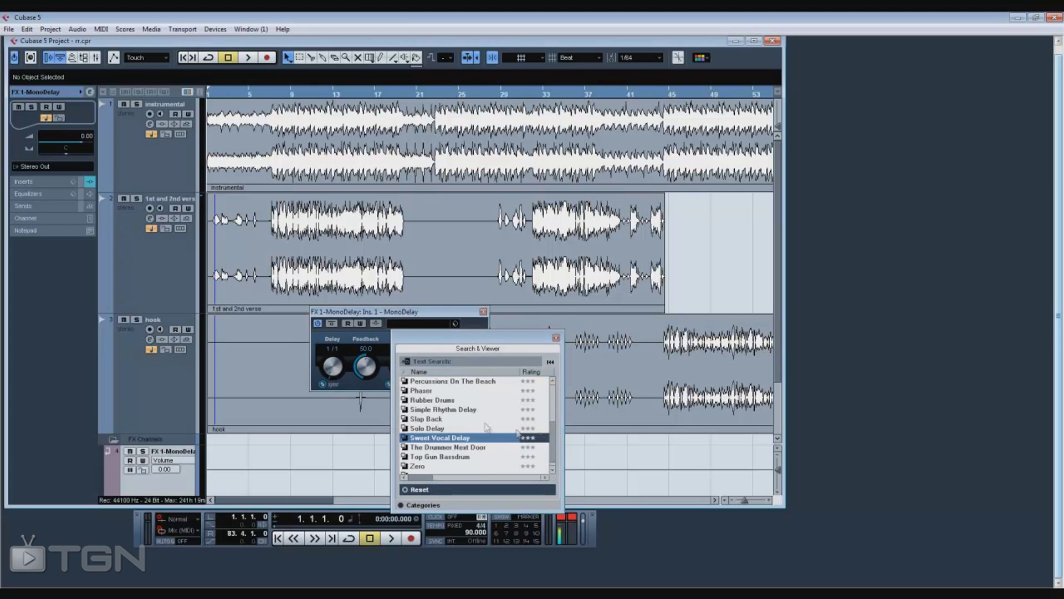
click(436, 428)
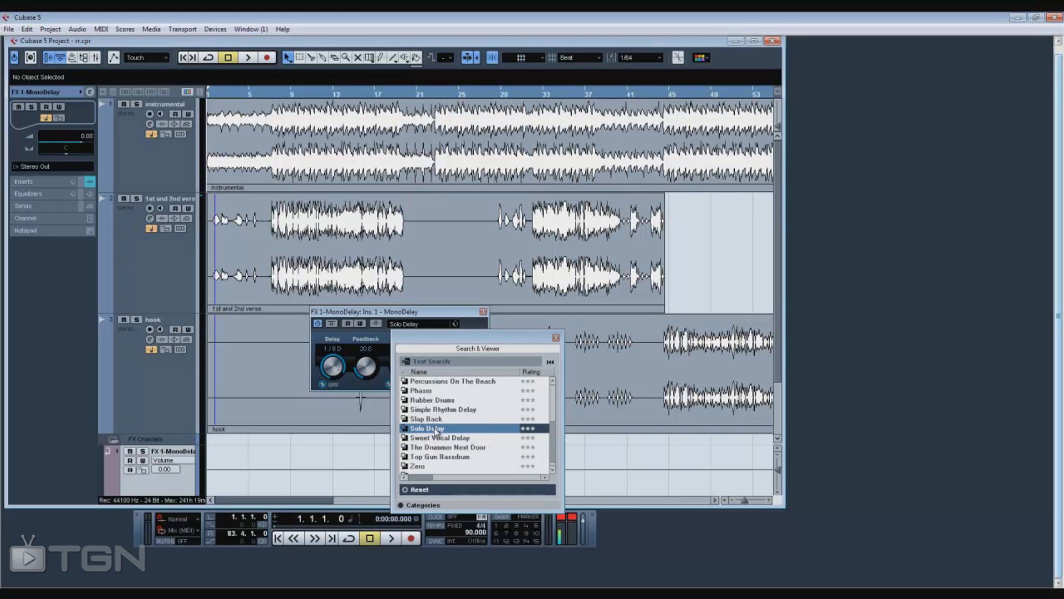
click(438, 437)
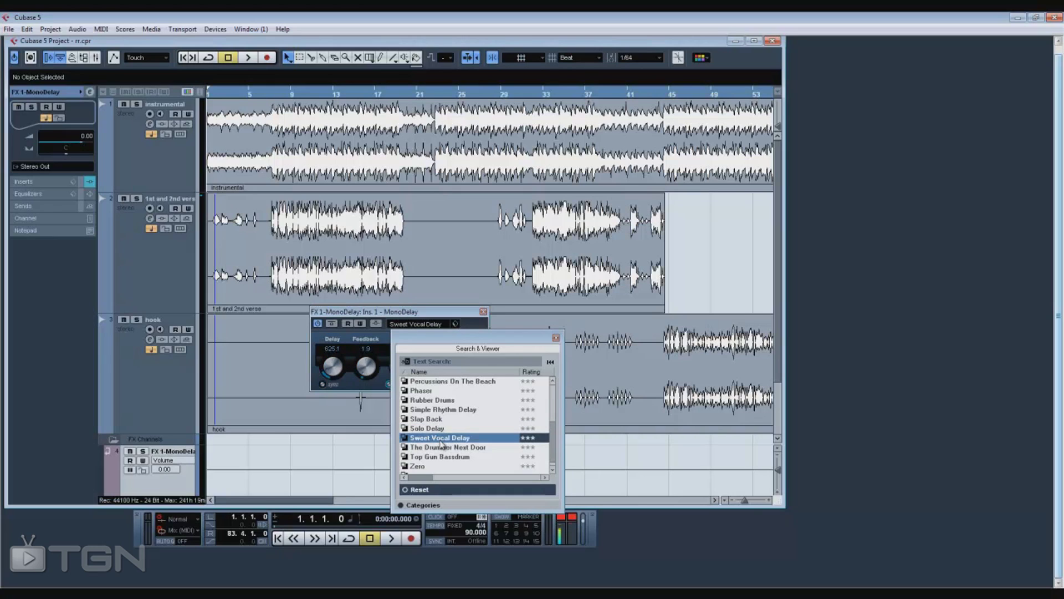
double_click(439, 438)
click(483, 312)
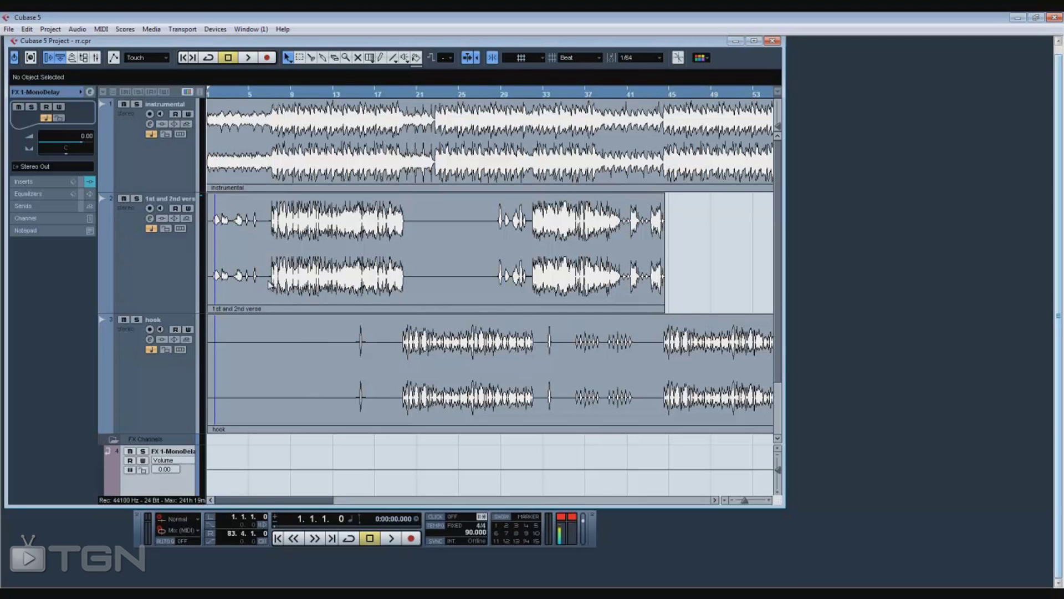
Route the verse track's send 1 to FX 1-MonoDelay, enabled at about -10.66 dB.
click(145, 266)
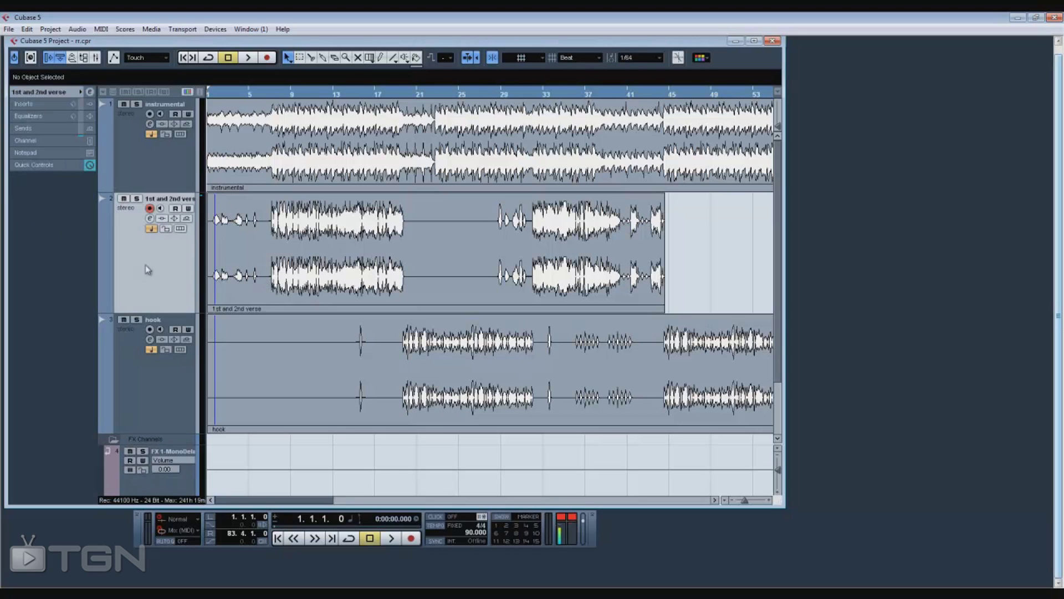
click(29, 132)
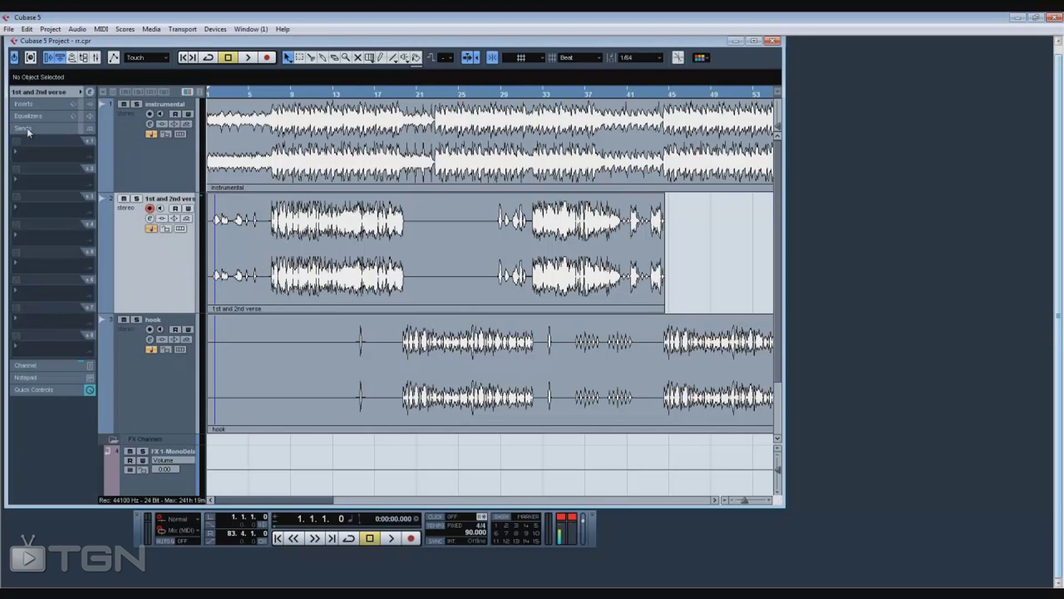
click(20, 156)
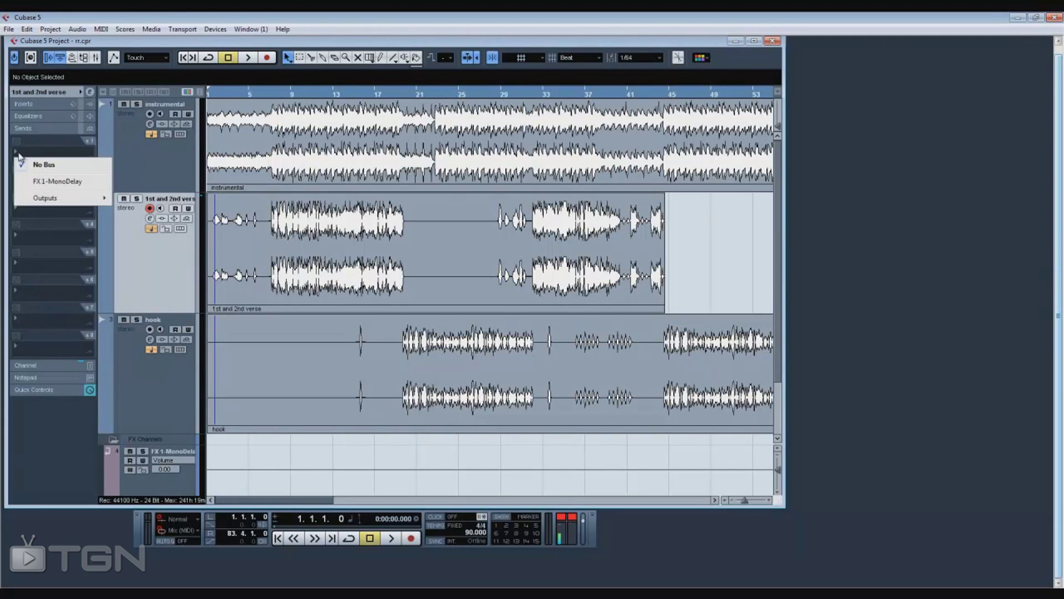
click(71, 182)
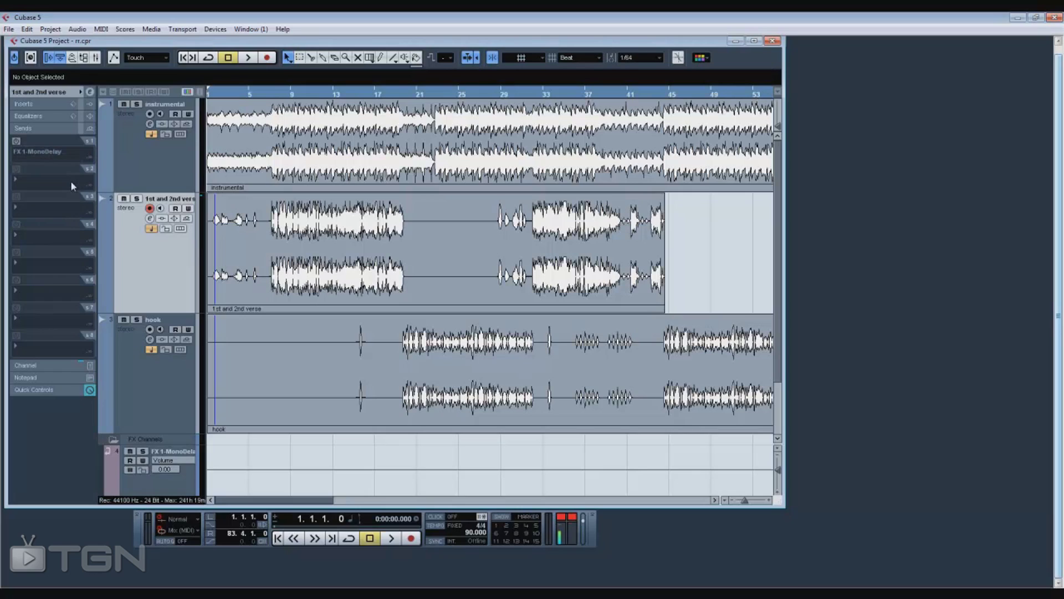
click(16, 141)
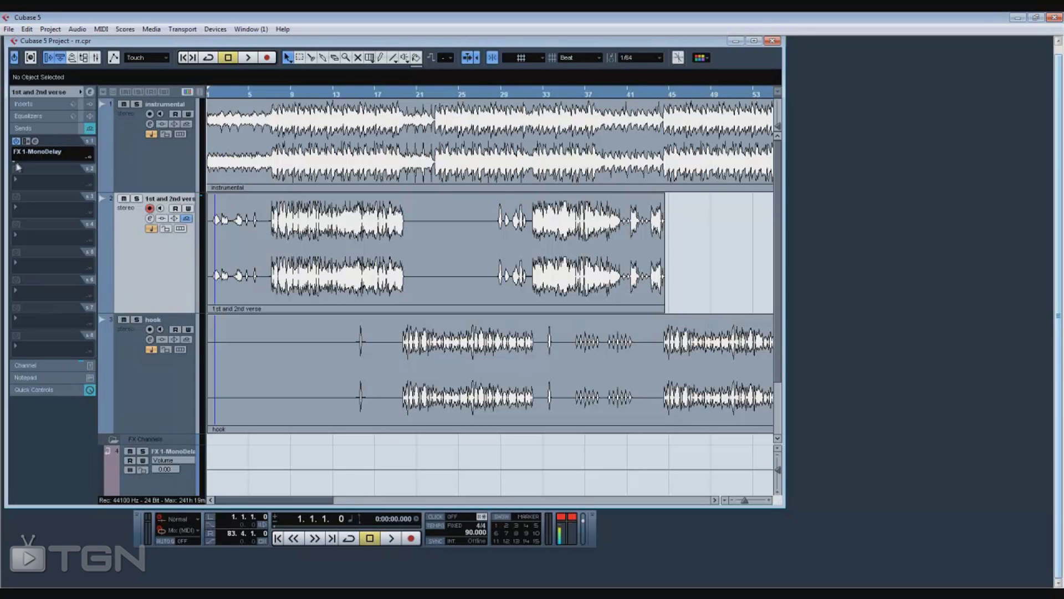
drag(16, 162, 59, 163)
Pan the 1st and 2nd verse track to R1 and lower its volume to about -0.23 dB.
click(50, 129)
click(39, 142)
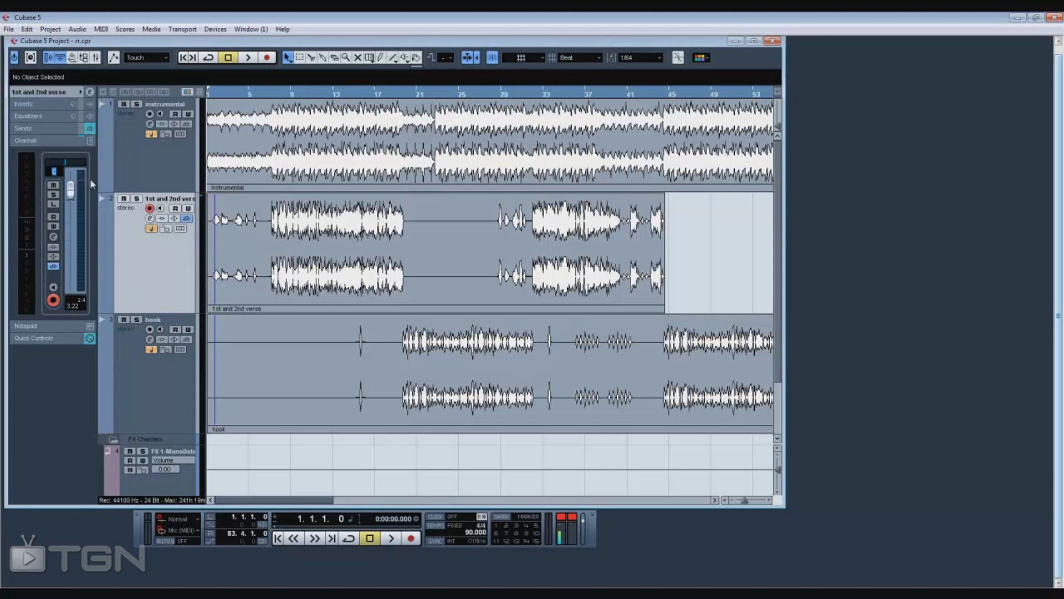
text(L30)
key(Return)
click(67, 164)
click(68, 165)
click(65, 165)
click(66, 165)
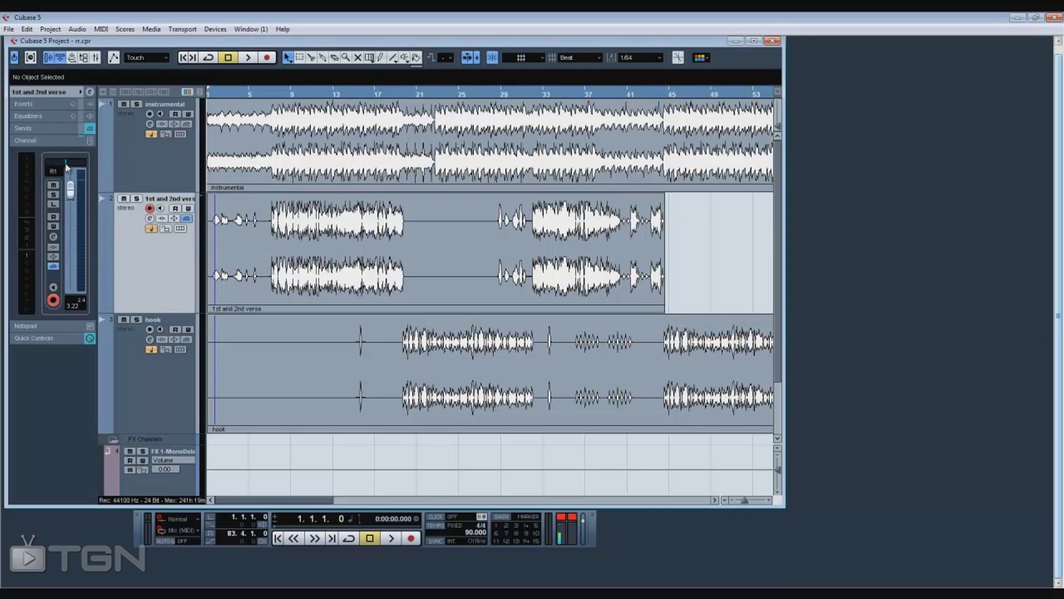
double_click(74, 305)
drag(75, 190, 77, 201)
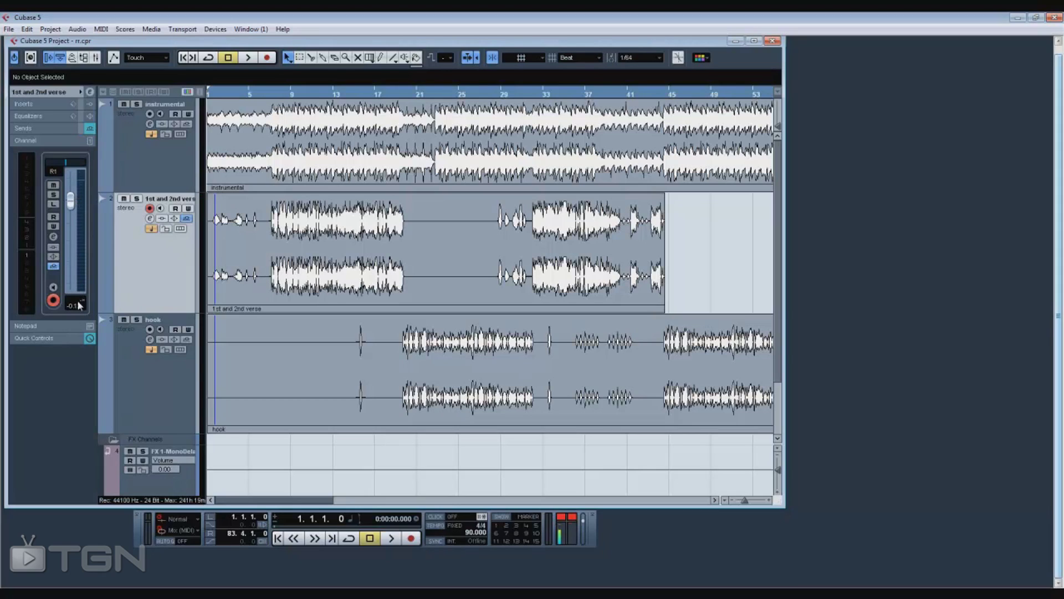